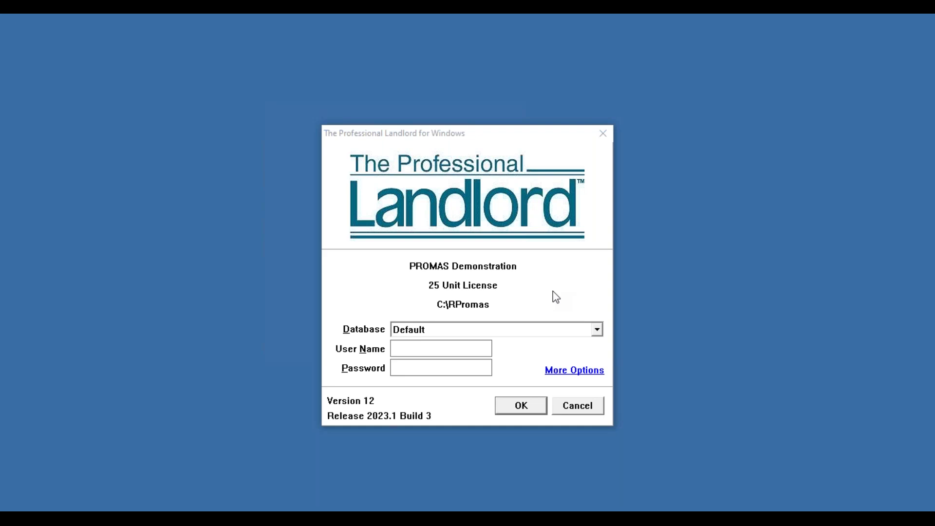
Step: Enter the sign-in user name and log in to PROMAS on the Default database
click(450, 349)
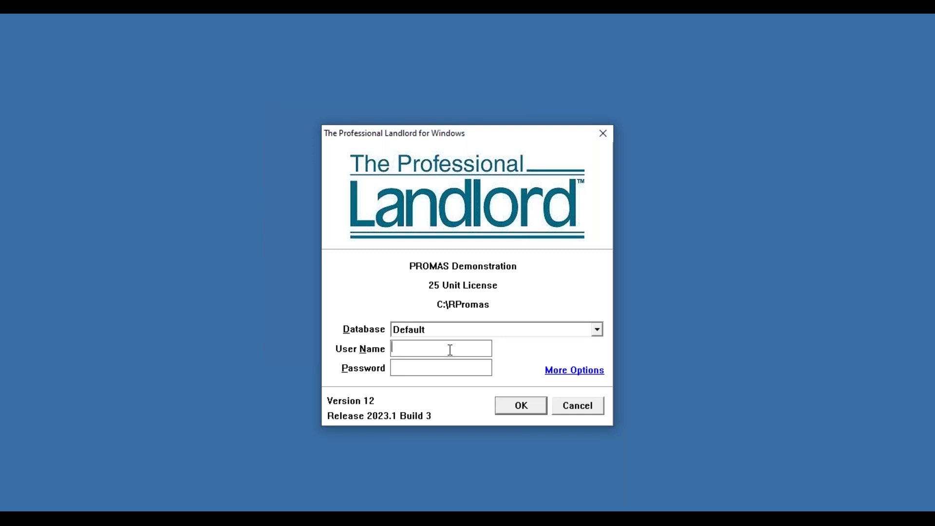
text(PRESENTER)
click(516, 409)
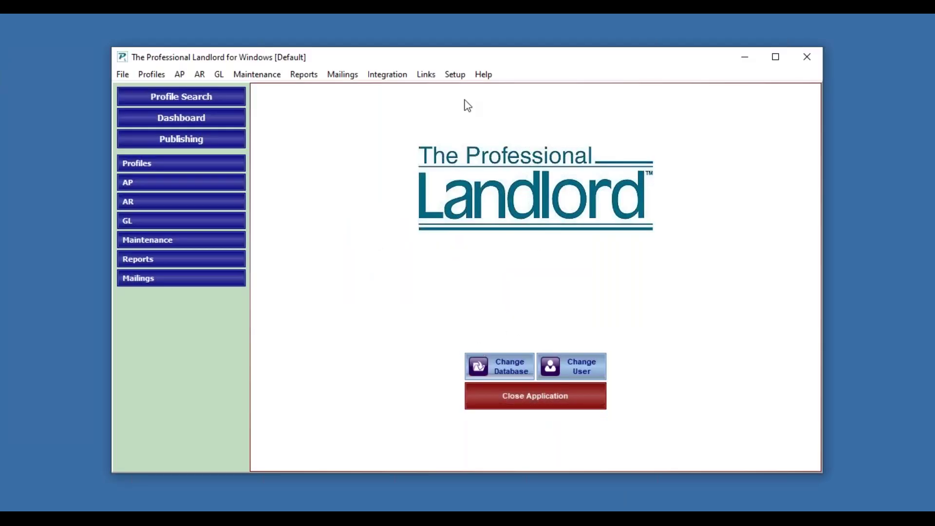
Step: Open the 2022 1099 preview from Mailings > Tax Reporting and dismiss the unchanged-figures notice
click(348, 78)
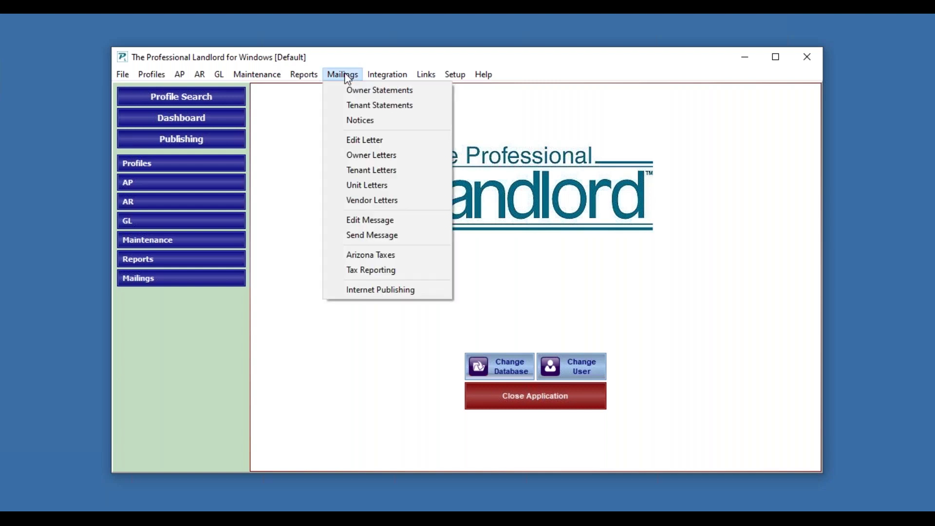
click(383, 277)
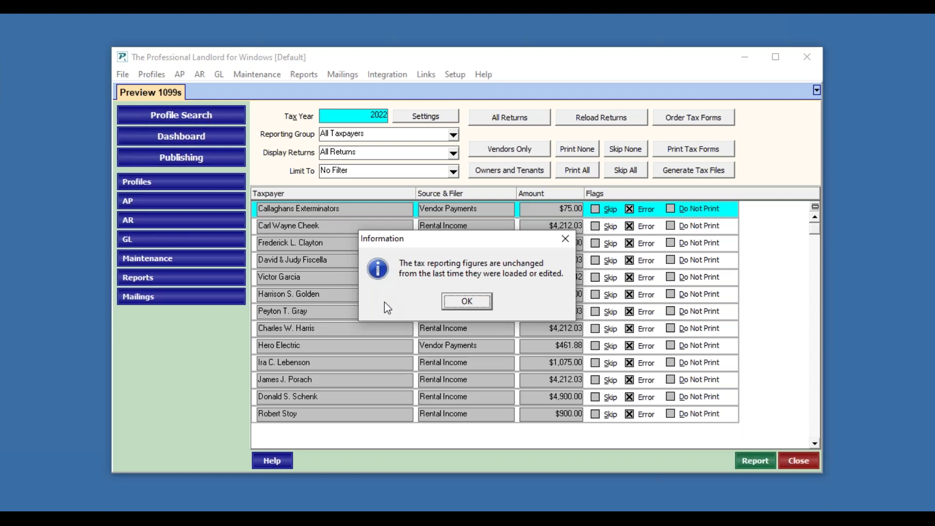
click(455, 302)
click(379, 113)
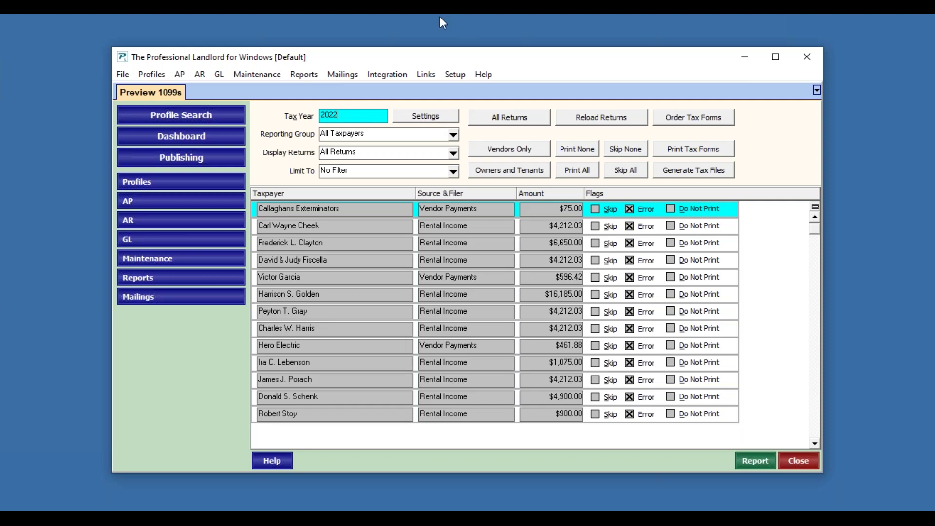
click(454, 136)
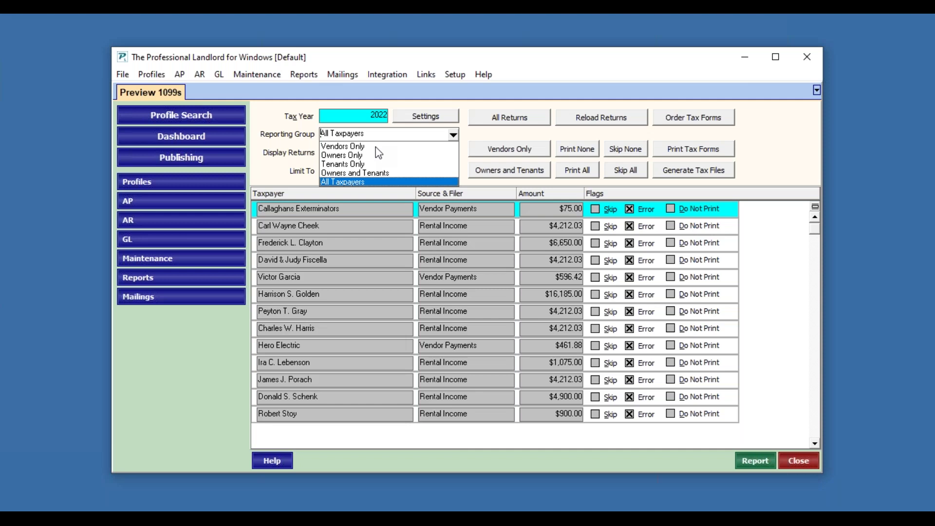
click(276, 148)
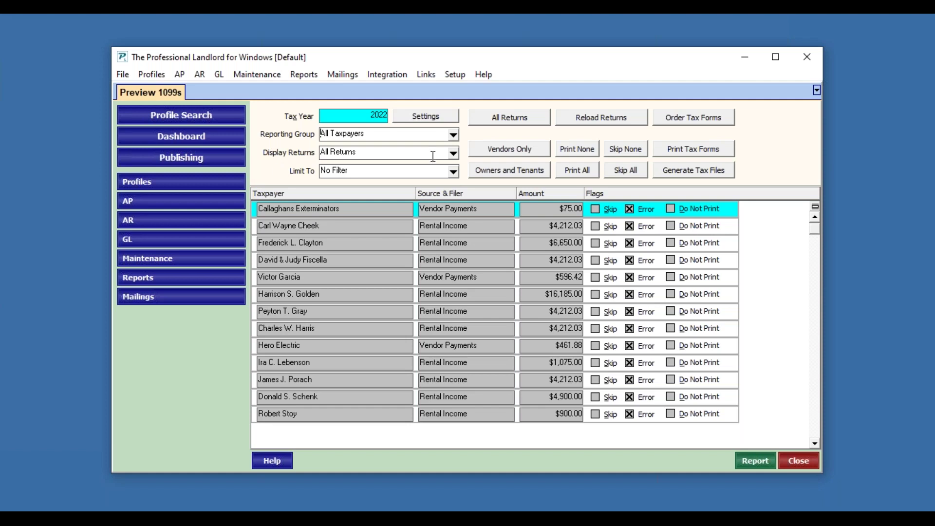
click(452, 156)
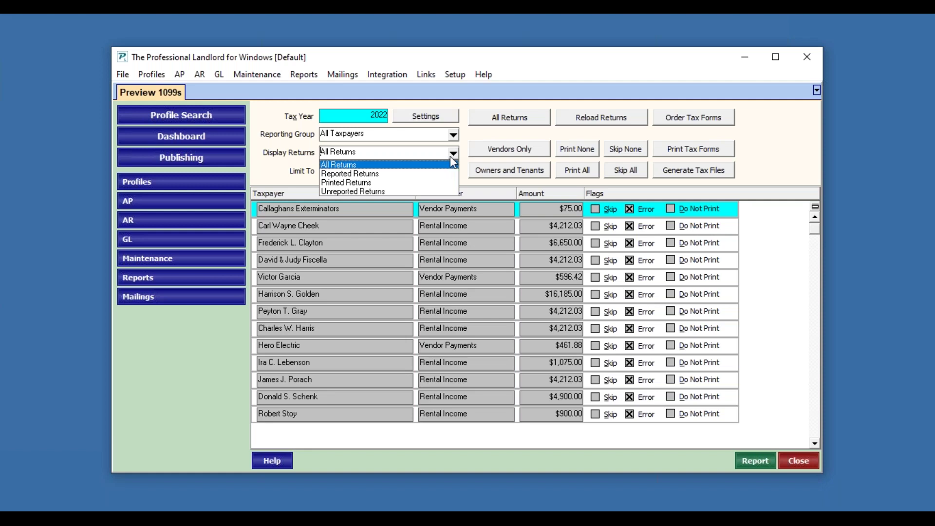
click(348, 192)
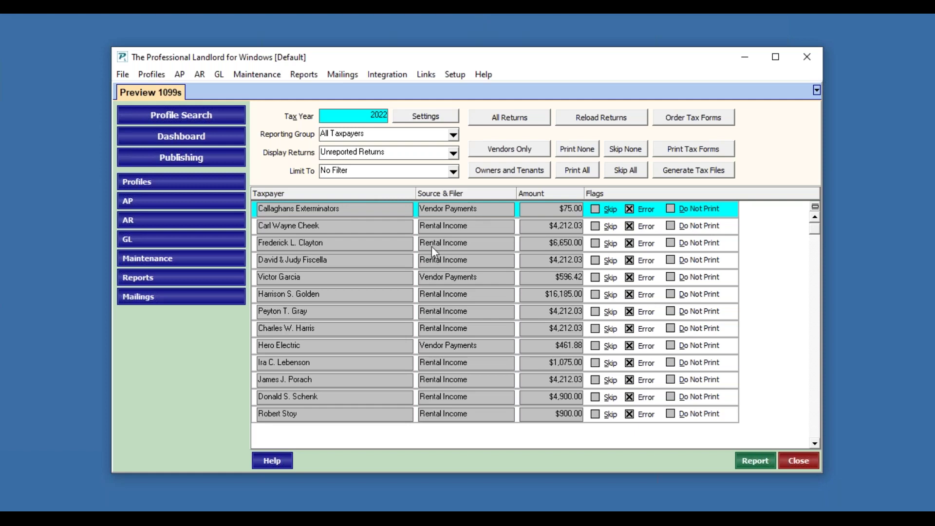
click(451, 171)
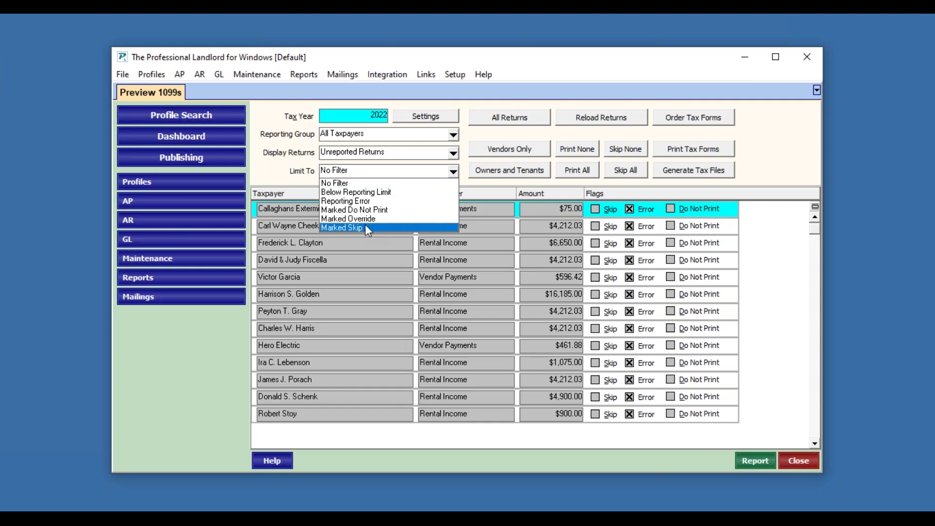
click(365, 227)
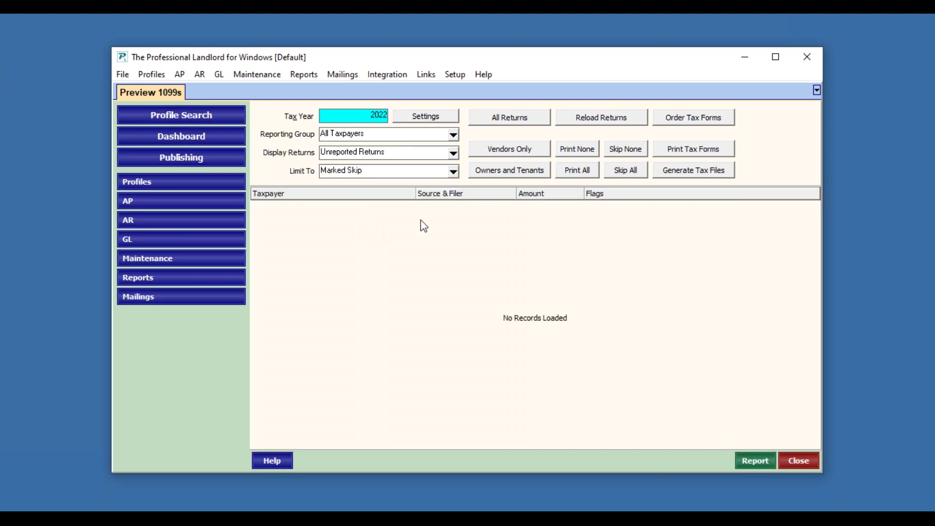
click(453, 171)
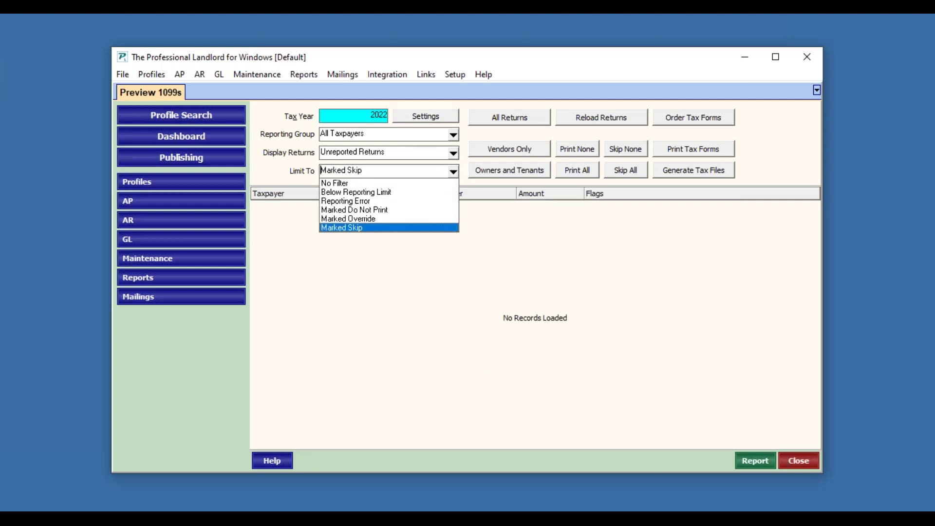
click(418, 185)
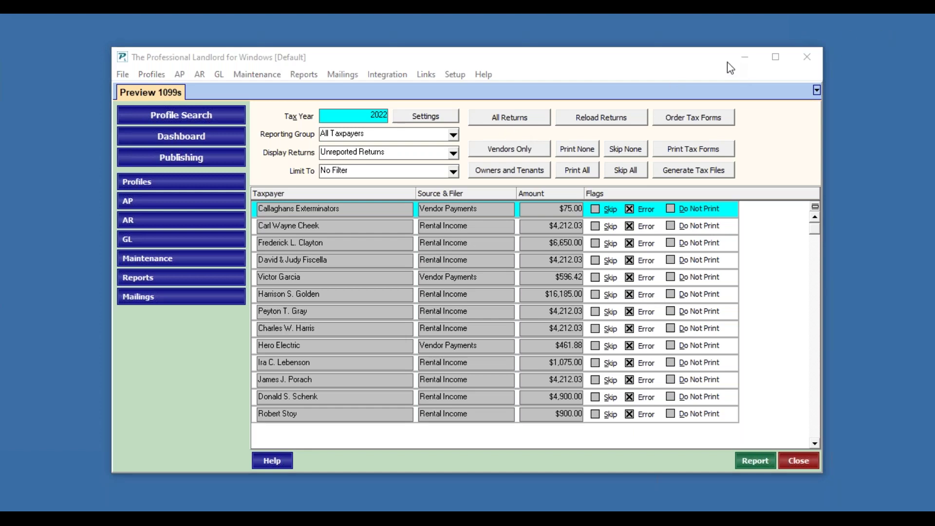
click(519, 121)
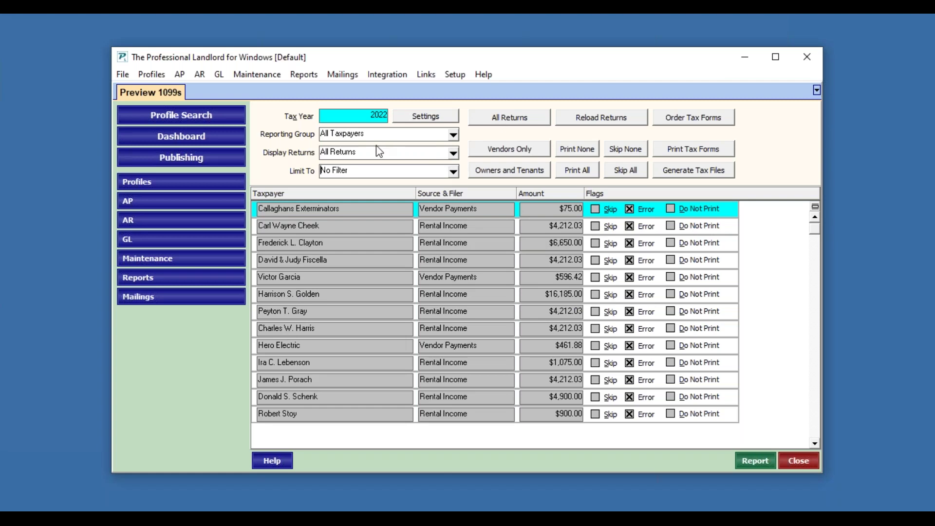
Step: Switch Display Returns to Reported Returns, back to All Returns, then bring up Reload Returns
click(453, 153)
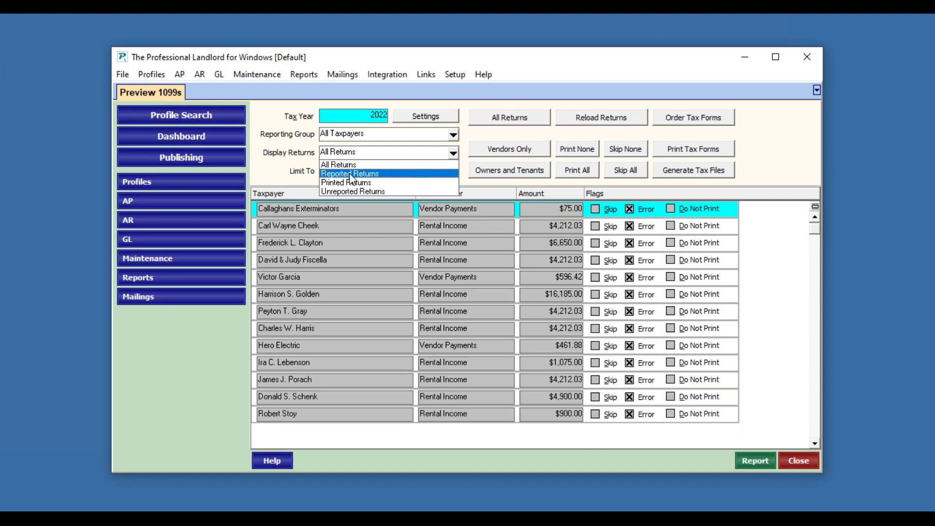
click(351, 172)
click(502, 126)
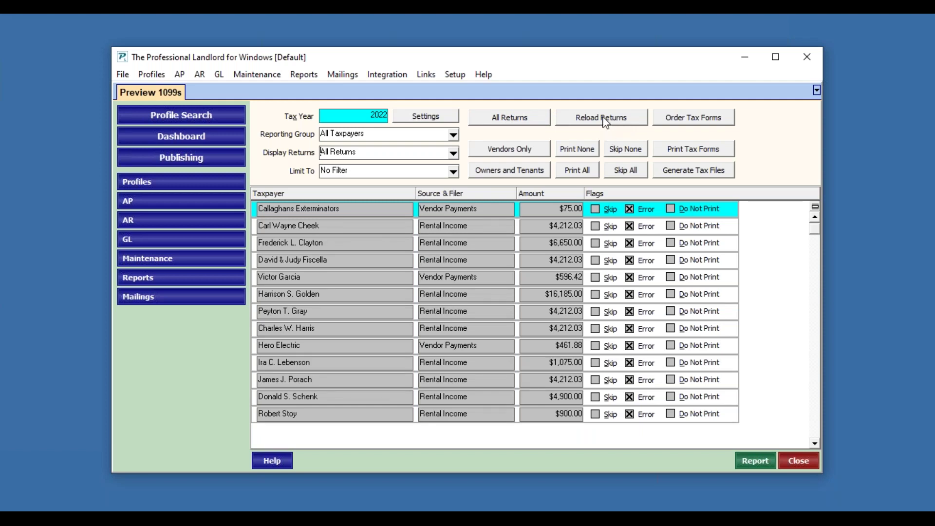
click(606, 122)
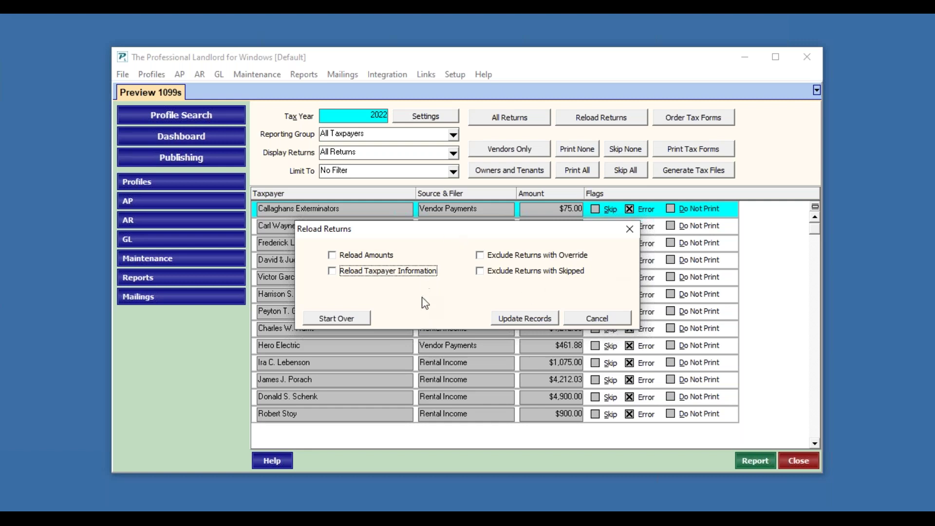
Step: Reload all 2022 returns from the database with Start Over and confirm
click(338, 319)
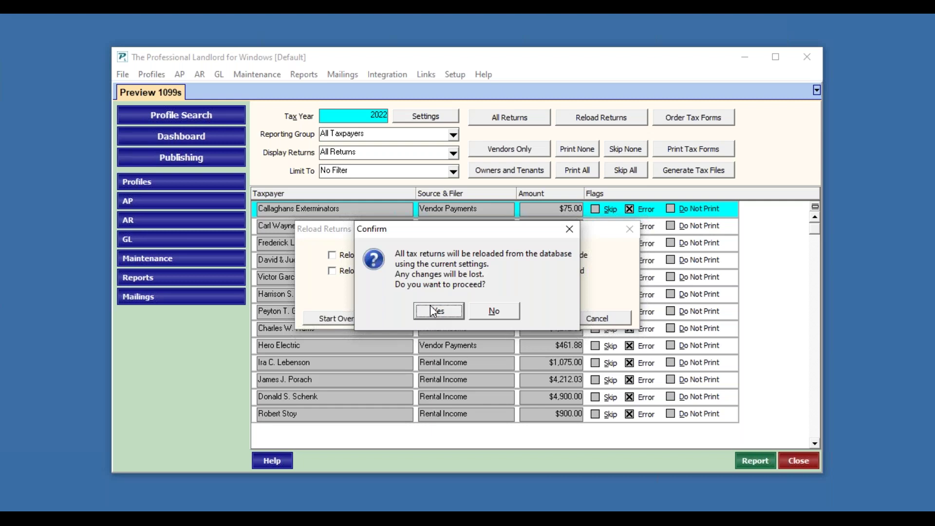
click(438, 317)
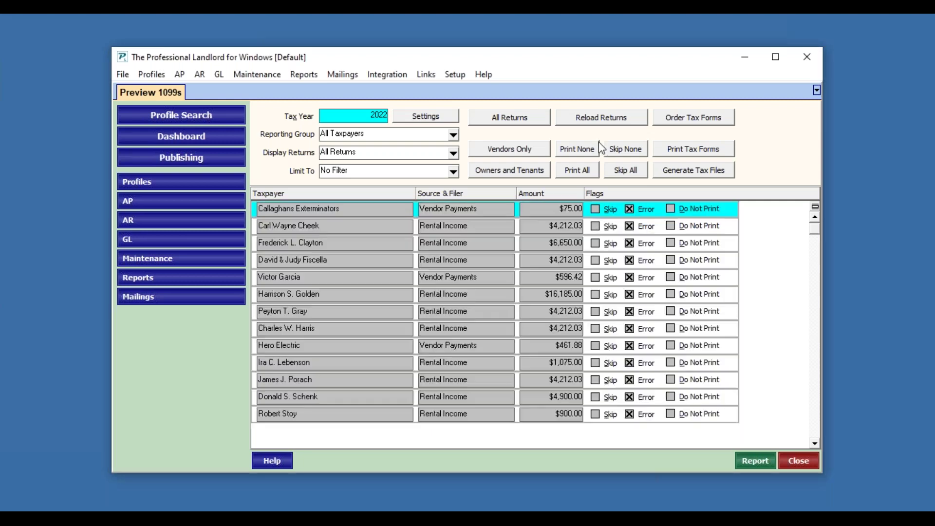
Step: Browse the promasforms.com 2022 tax forms store, then minimize the browser
click(682, 125)
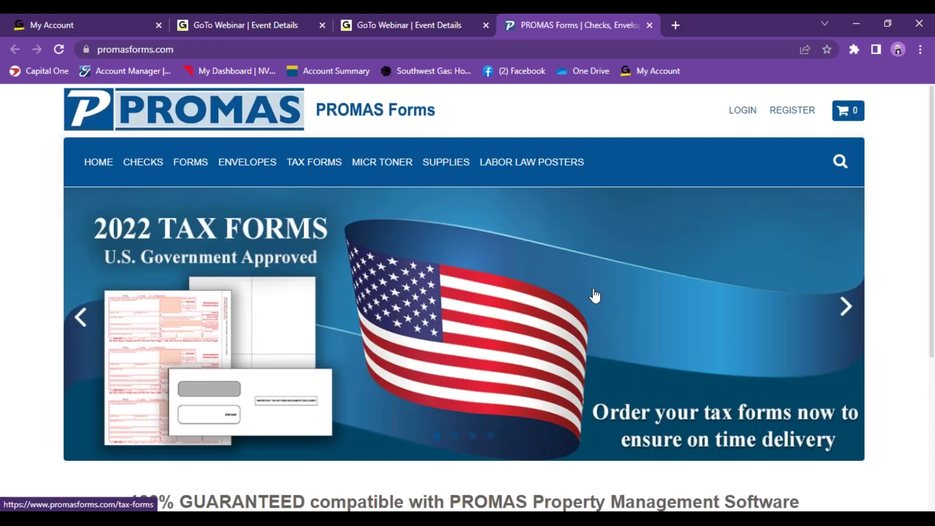
scroll(595, 295, down, 1)
scroll(595, 295, down, 2)
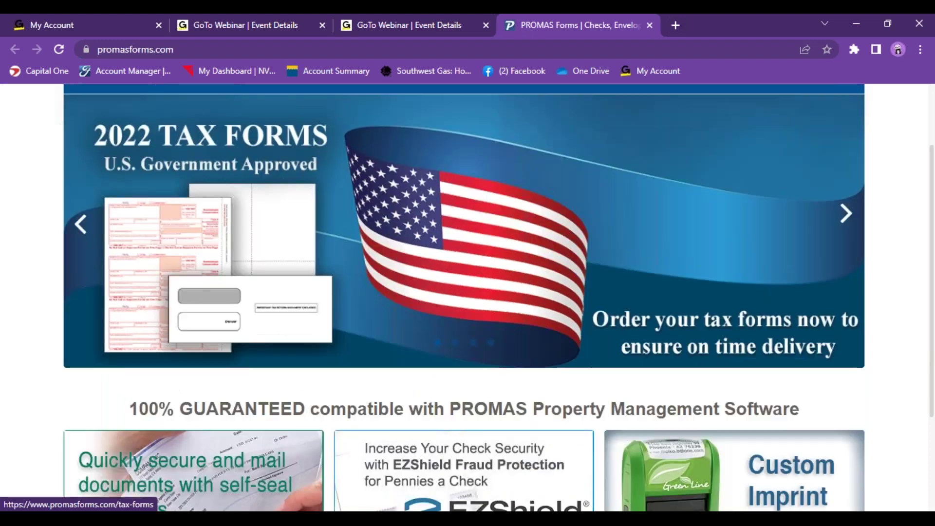
scroll(594, 296, down, 2)
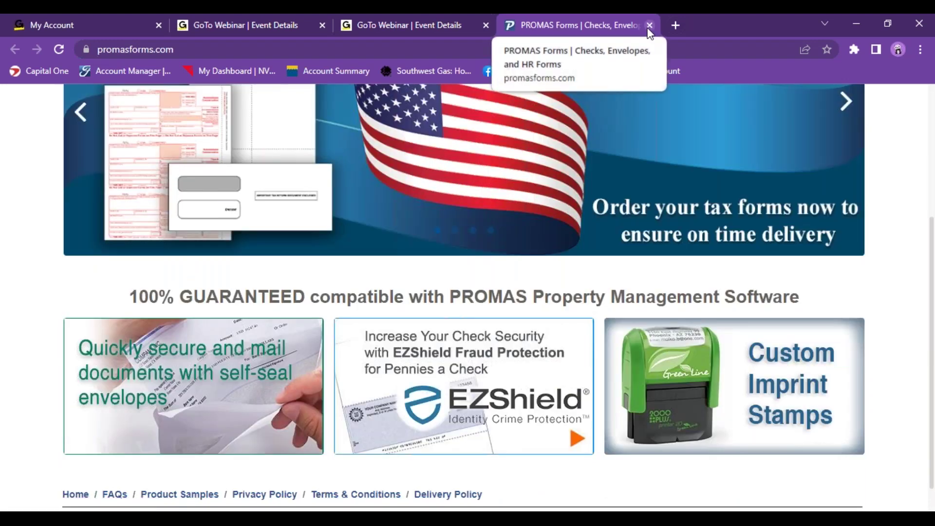
click(856, 23)
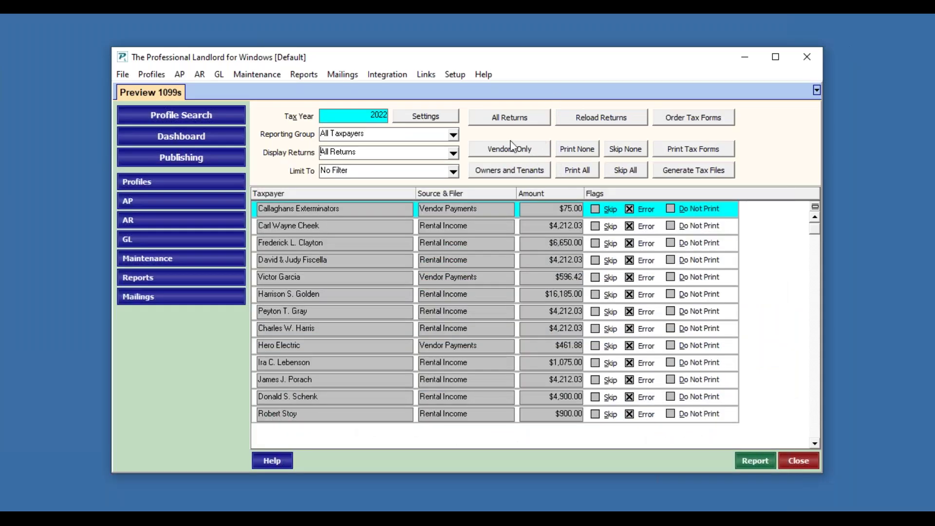
Step: Mark every return Skip and Do Not Print, then unskip the first taxpayer's return
click(513, 154)
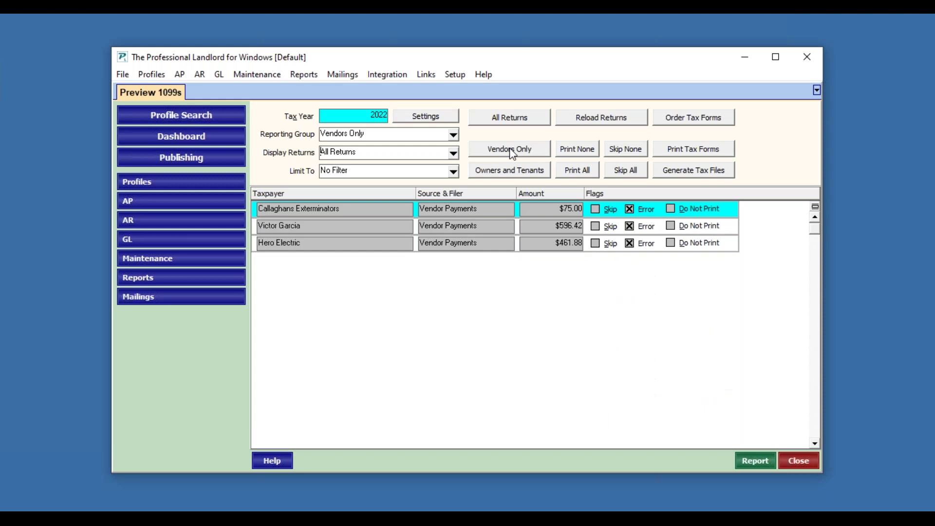
click(521, 174)
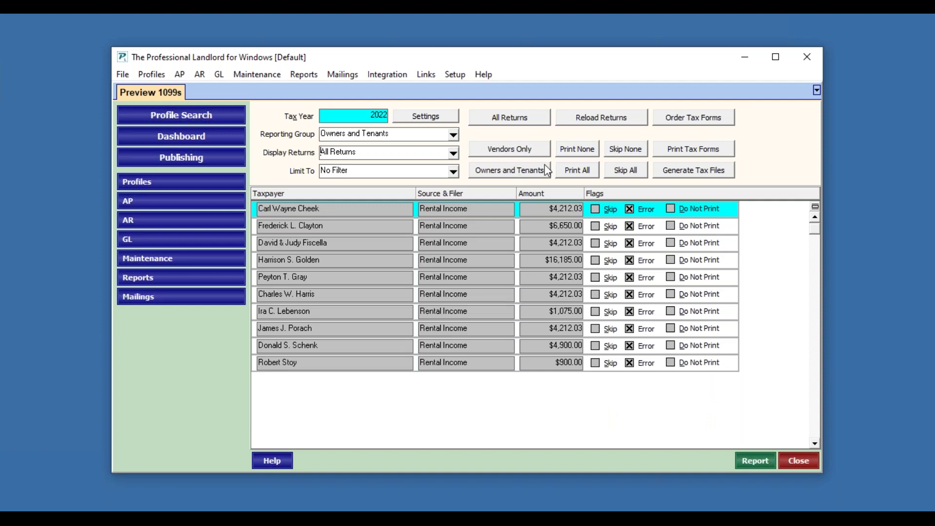
click(580, 155)
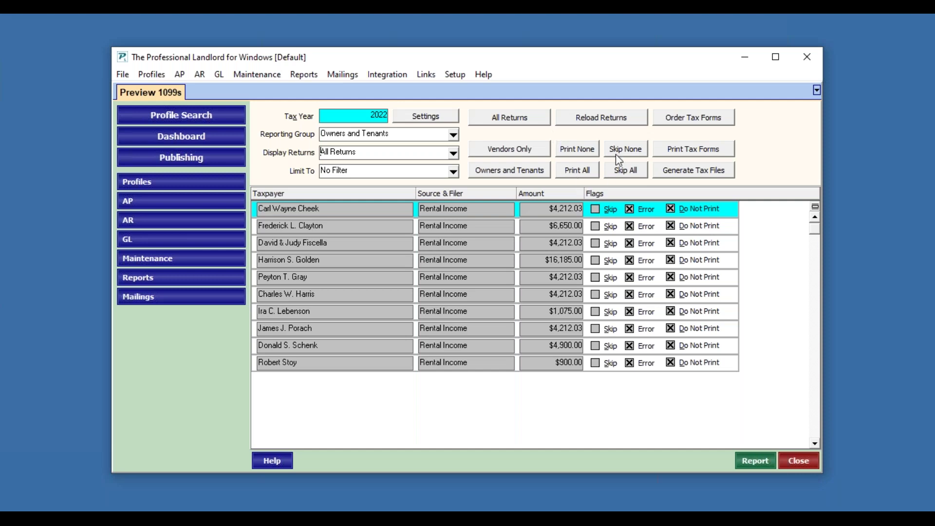
click(627, 172)
click(588, 174)
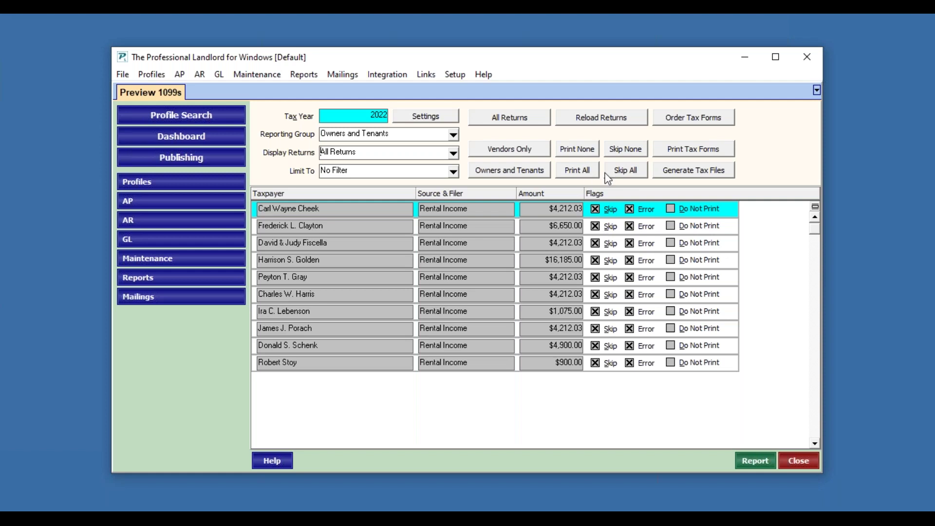
click(580, 155)
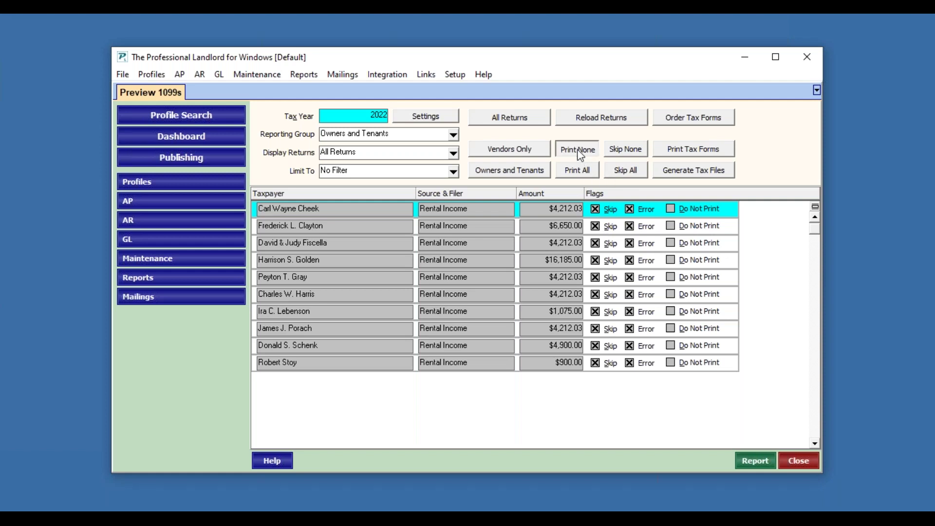
click(621, 153)
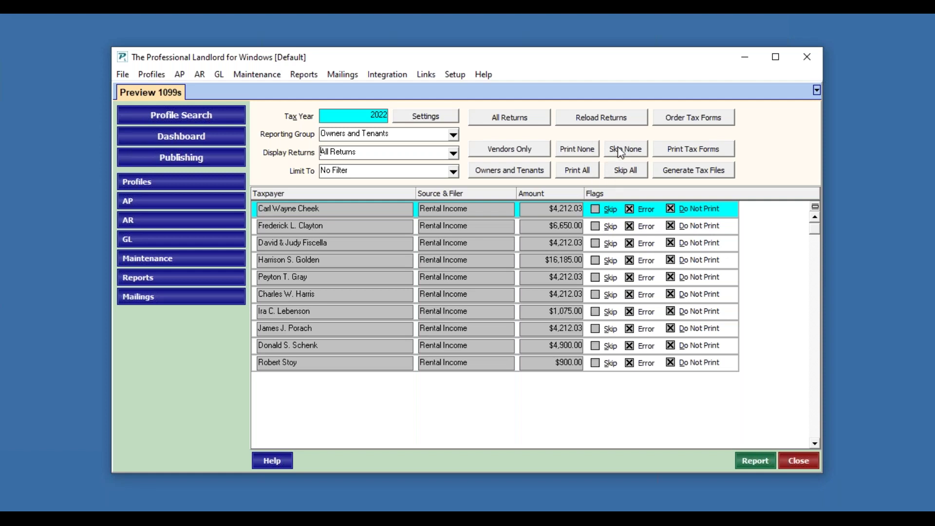
click(628, 172)
click(597, 212)
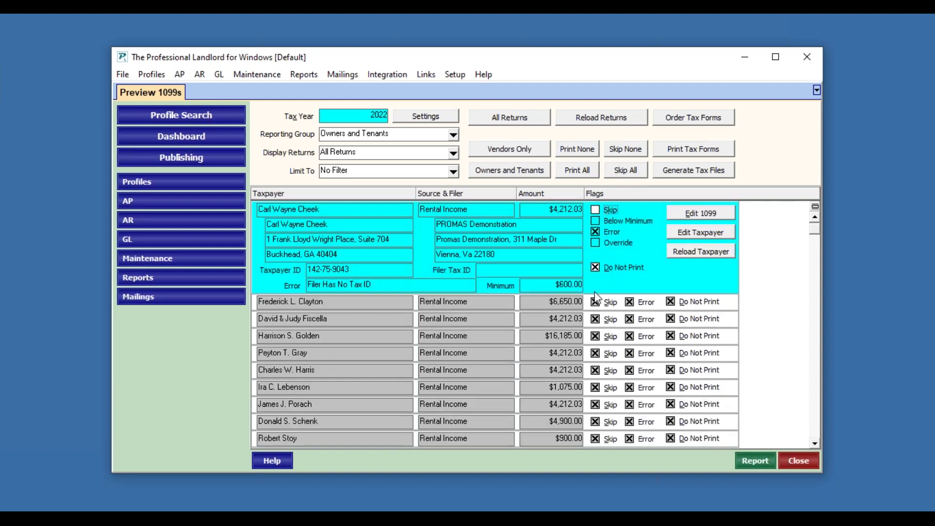
Step: Unskip returns two to four and allow returns three and four to print
click(595, 302)
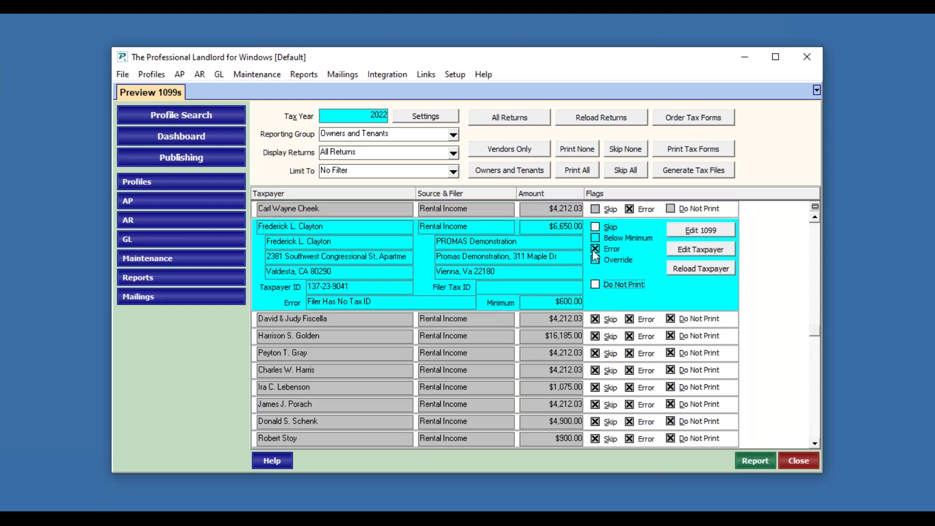
click(595, 319)
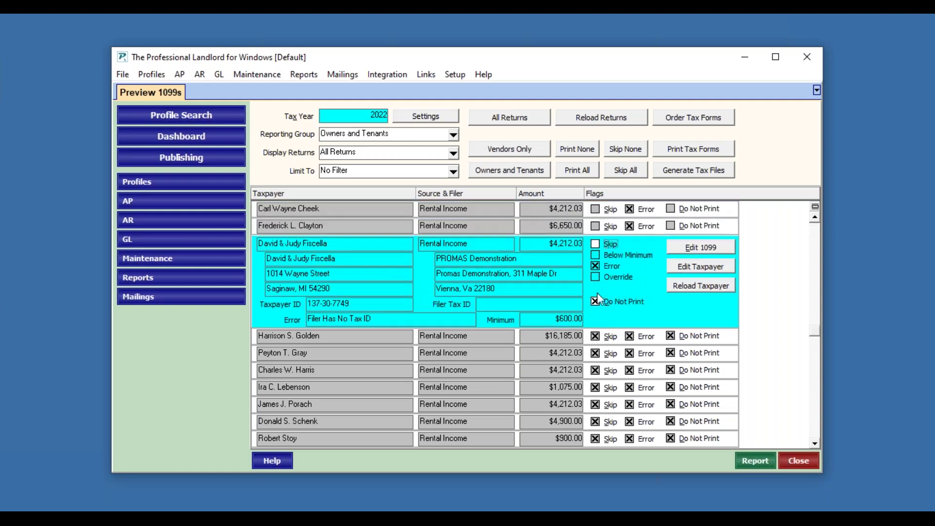
click(596, 302)
click(596, 336)
click(598, 320)
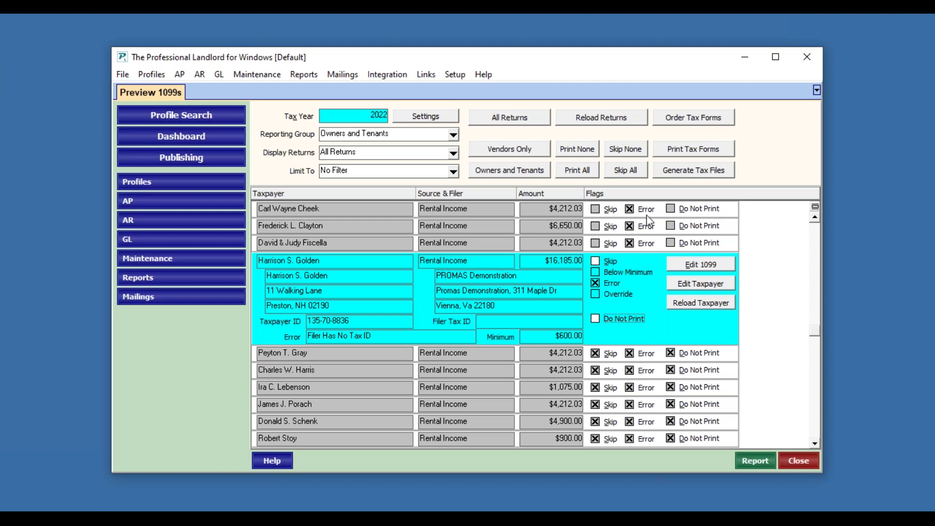
Step: Reopen the first return's details and highlight its Filer Has No Tax ID error
click(390, 209)
drag(385, 284, 275, 296)
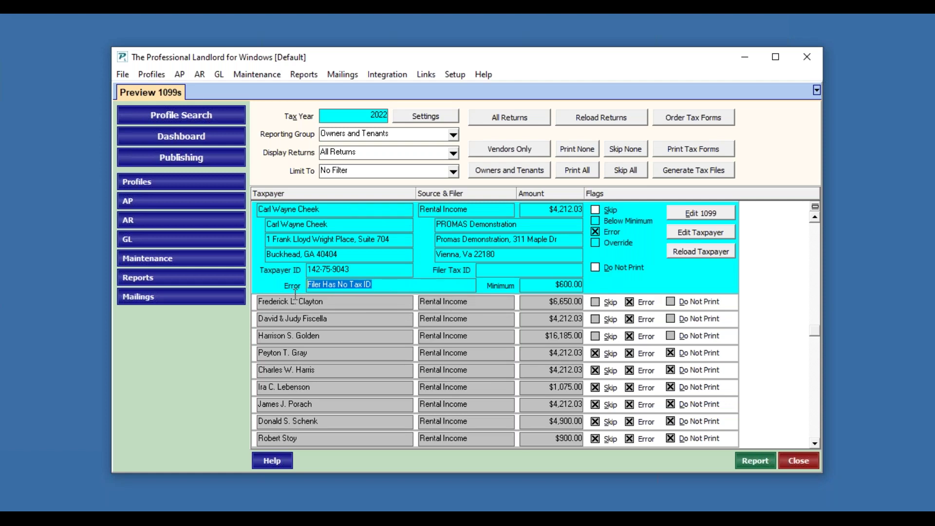
click(384, 285)
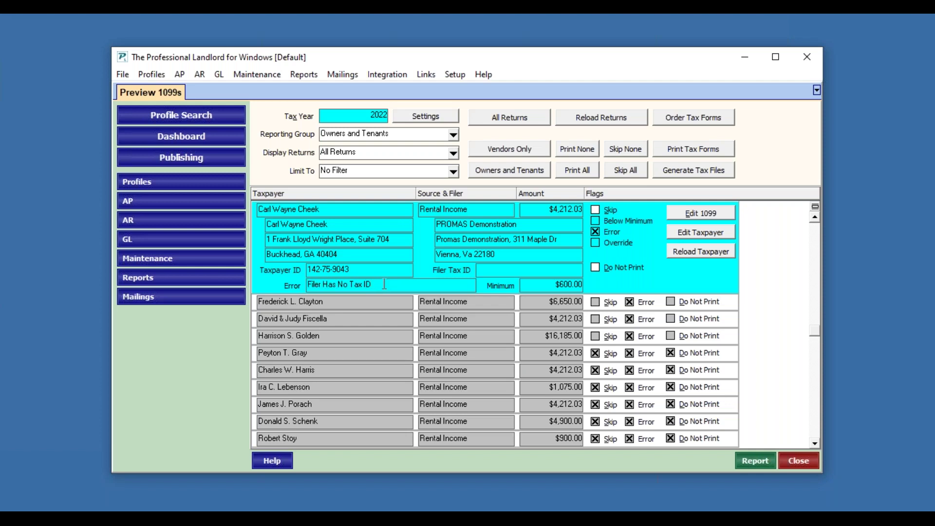
Step: Enter the company's filer taxpayer ID under 1099 Information in Setup > Company and save
click(454, 75)
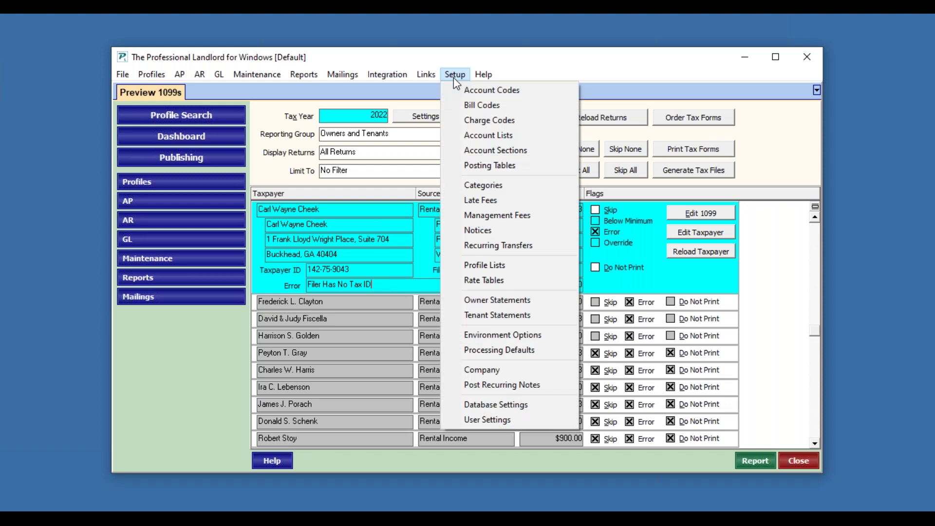
click(490, 371)
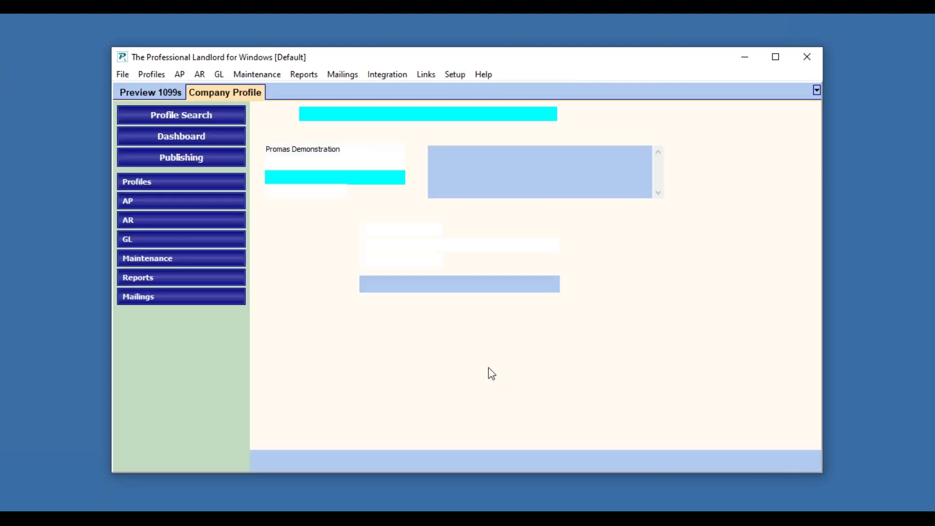
click(422, 230)
text(00-1)
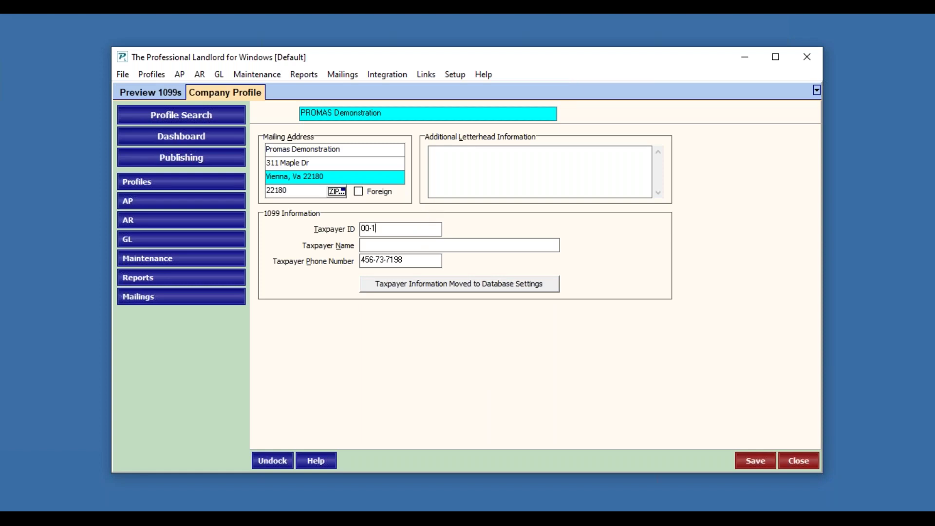
text(234567)
click(749, 463)
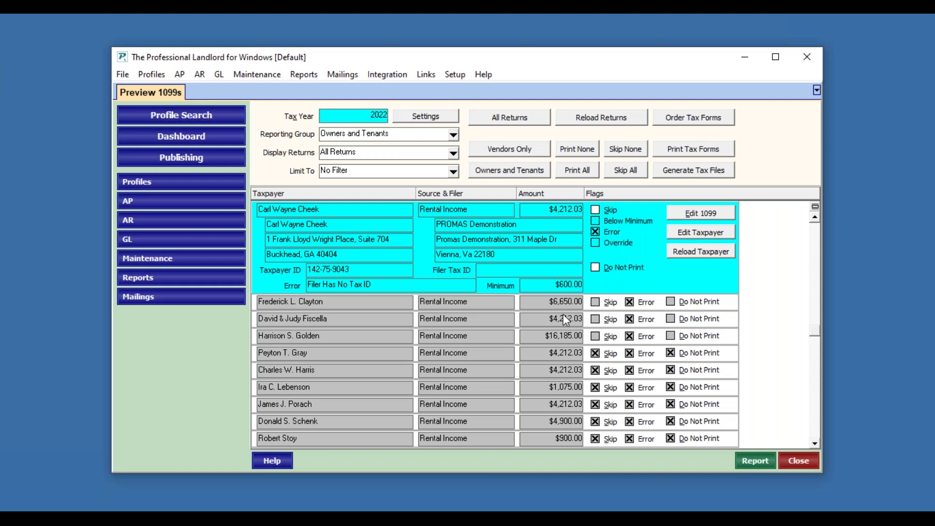
click(626, 120)
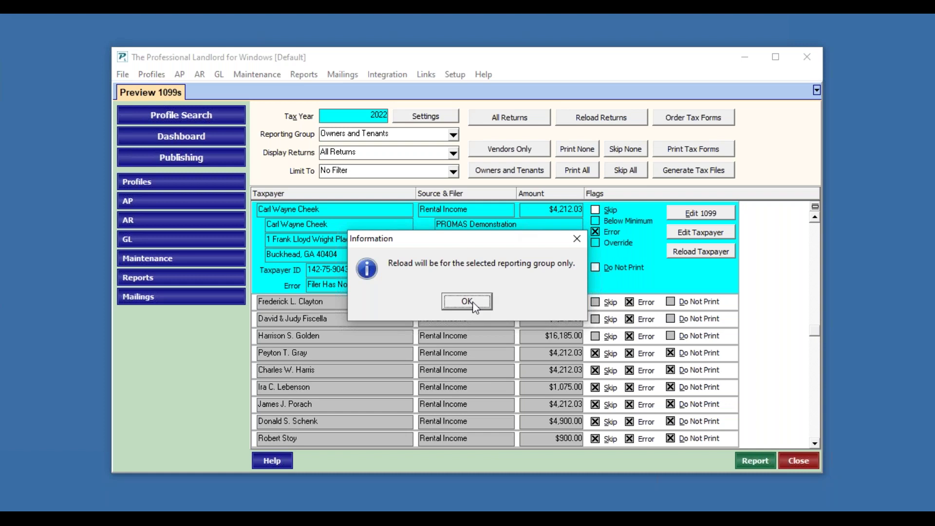
Step: Acknowledge the reporting-group notice and rebuild all 2022 returns with Start Over
click(472, 302)
click(360, 319)
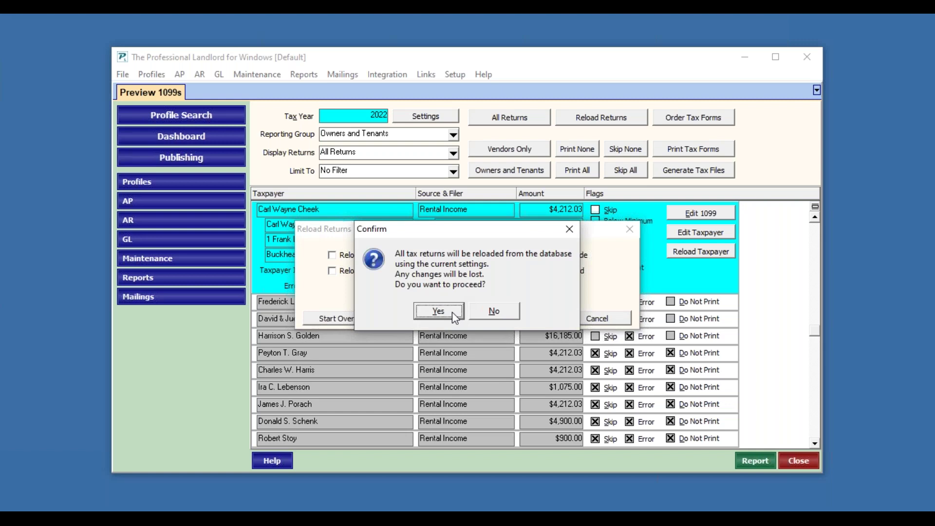
click(452, 312)
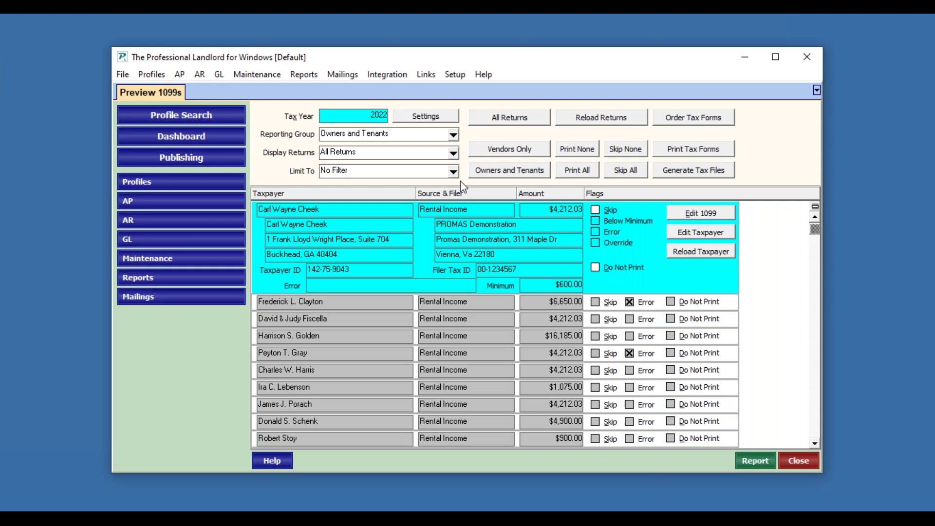
Step: Keep All Returns, limit the list to Reporting Error, and review both truncated-address returns
click(454, 154)
click(454, 154)
click(453, 153)
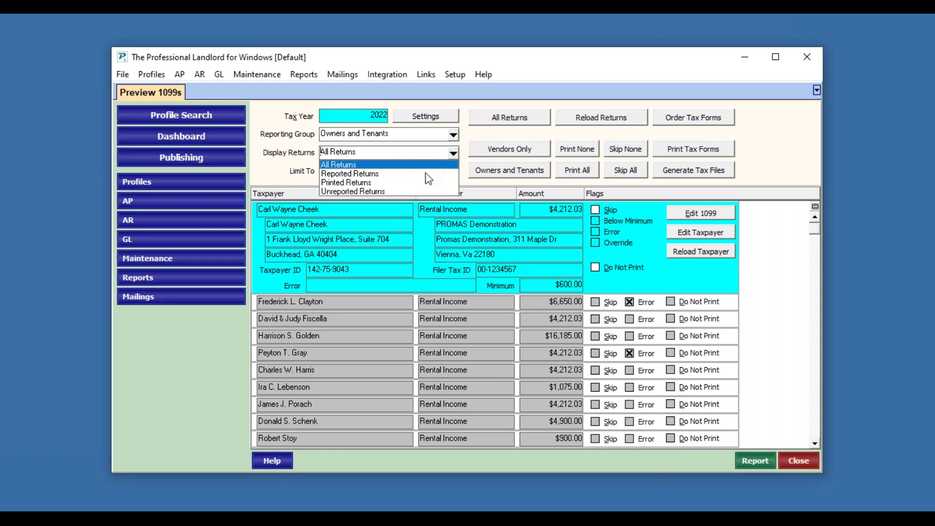
click(453, 153)
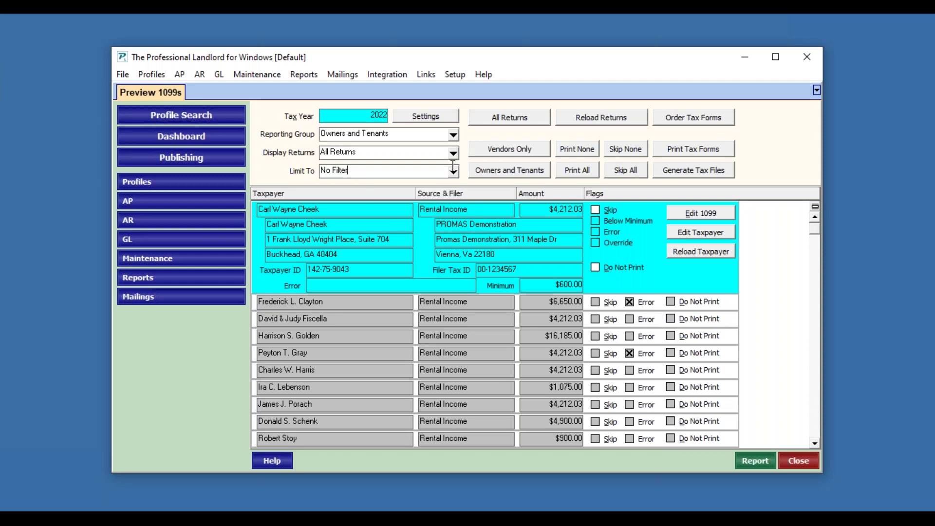
click(453, 171)
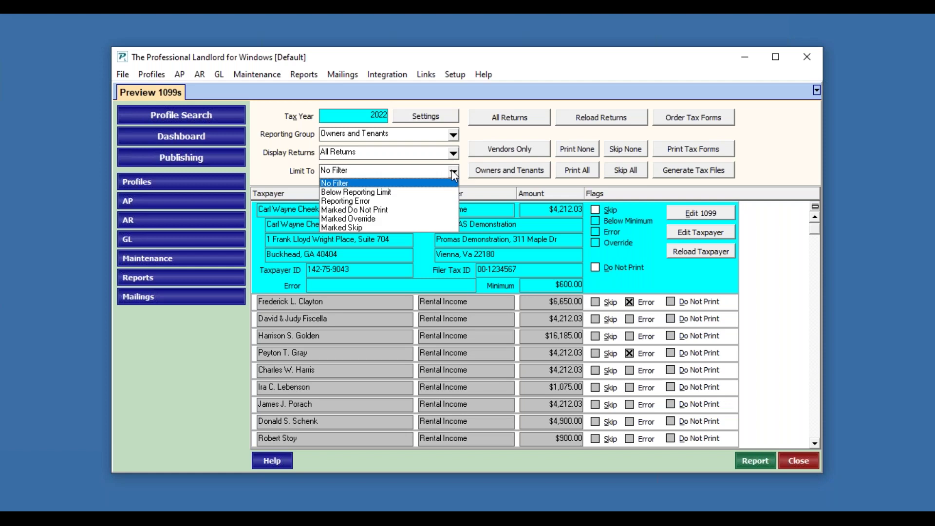
click(381, 201)
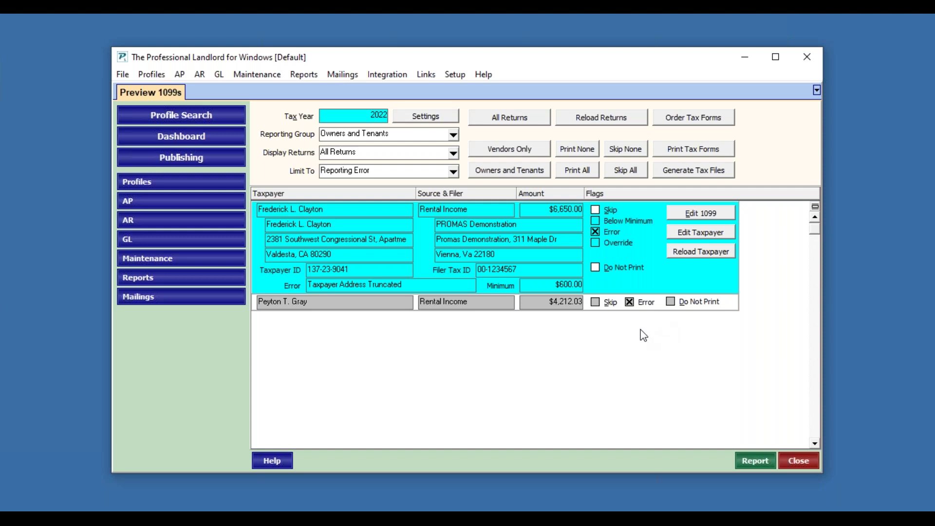
click(331, 309)
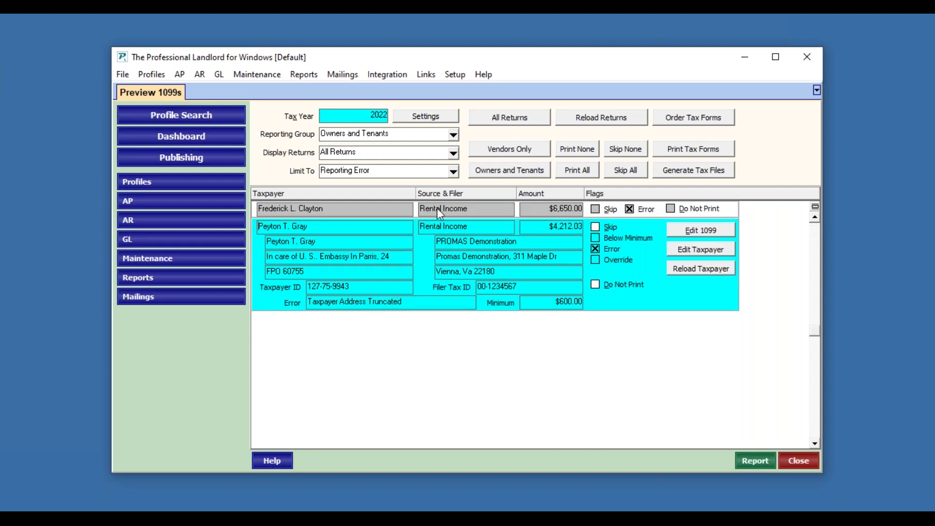
click(408, 210)
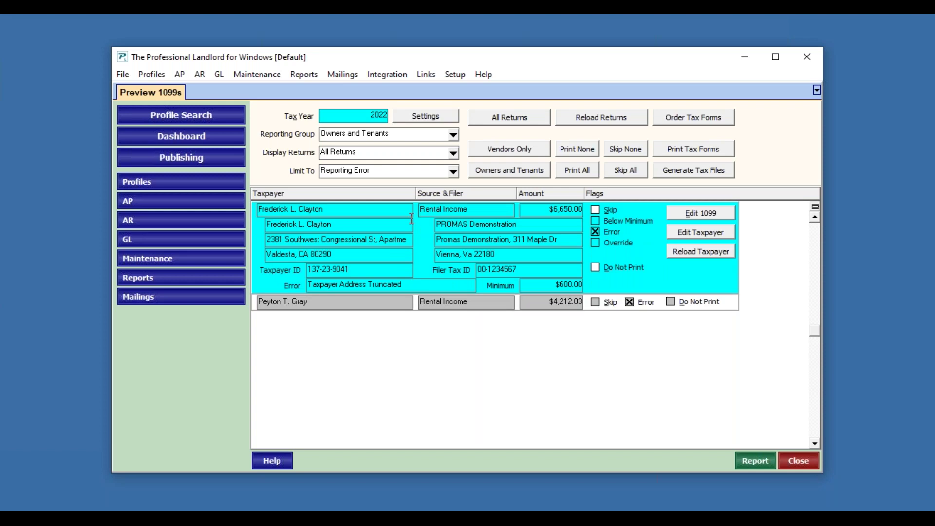
Step: Open the first return's 1099 with override on and abbreviate Southwest to SW
click(720, 218)
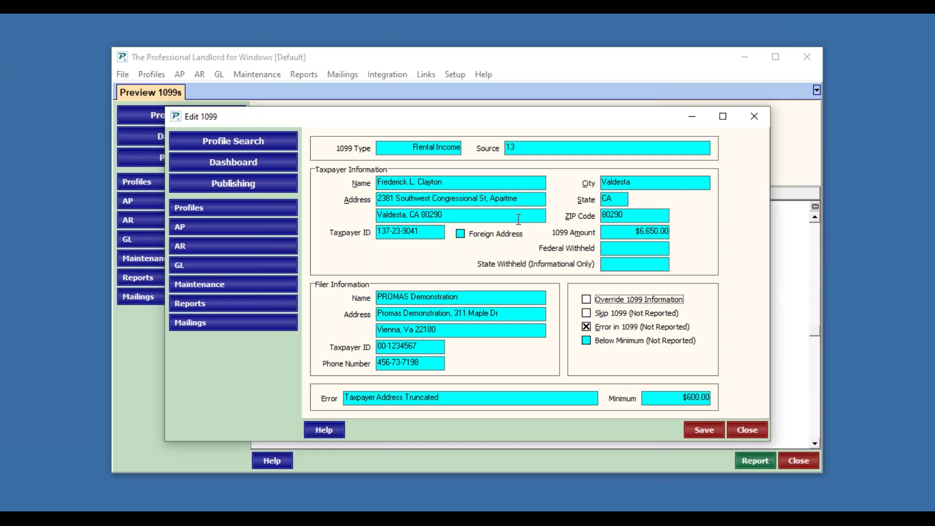
click(587, 300)
click(496, 199)
click(402, 197)
drag(406, 197, 429, 197)
text(W)
key(Delete)
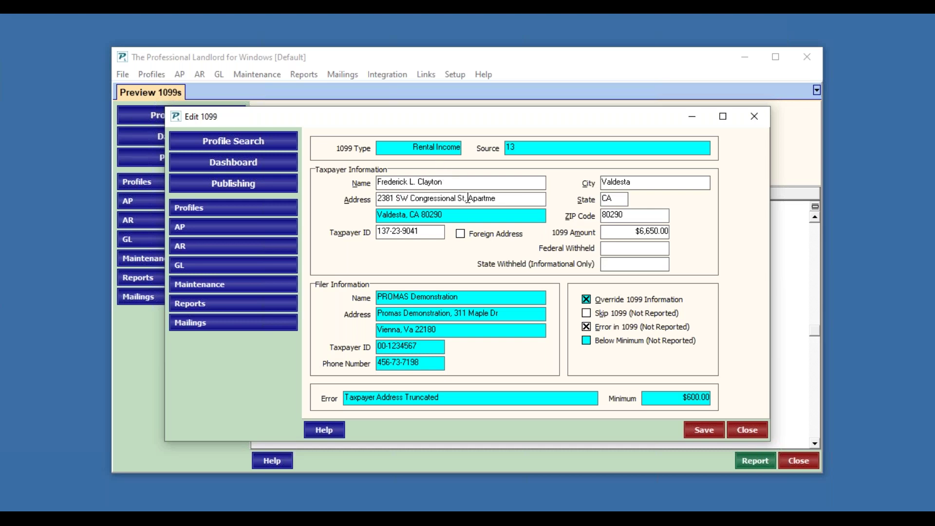
Step: Replace the cut-off apartment text with 'Apt 234', clear the error flag, and save
drag(468, 198, 550, 196)
key(Delete)
text(Apt 234)
click(593, 330)
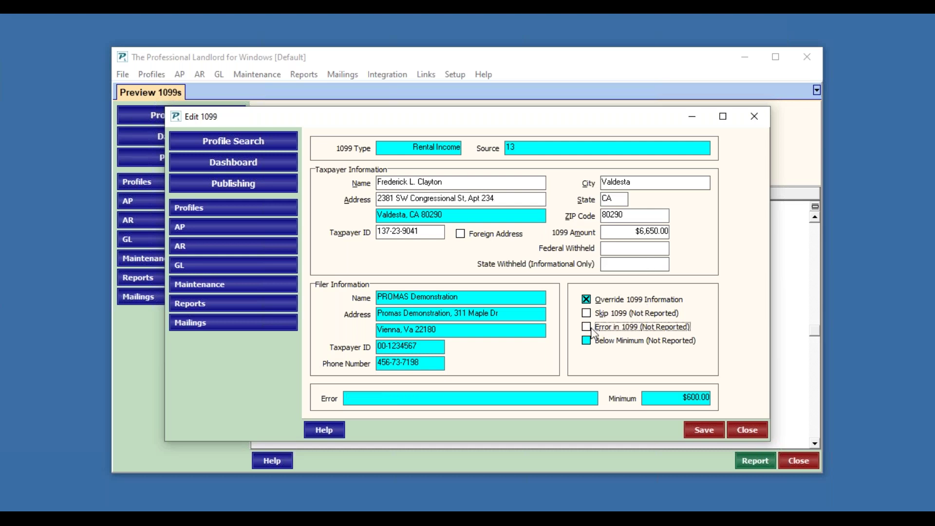
click(705, 432)
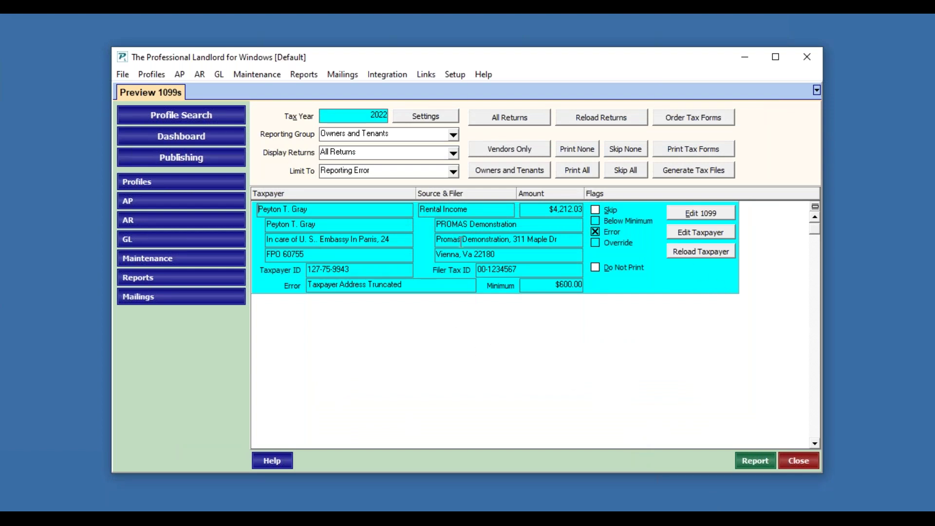
Step: In the owner's profile, change the care-of wording to 'c/o', drop 'In', add a hyphen, save, and update the return
click(710, 237)
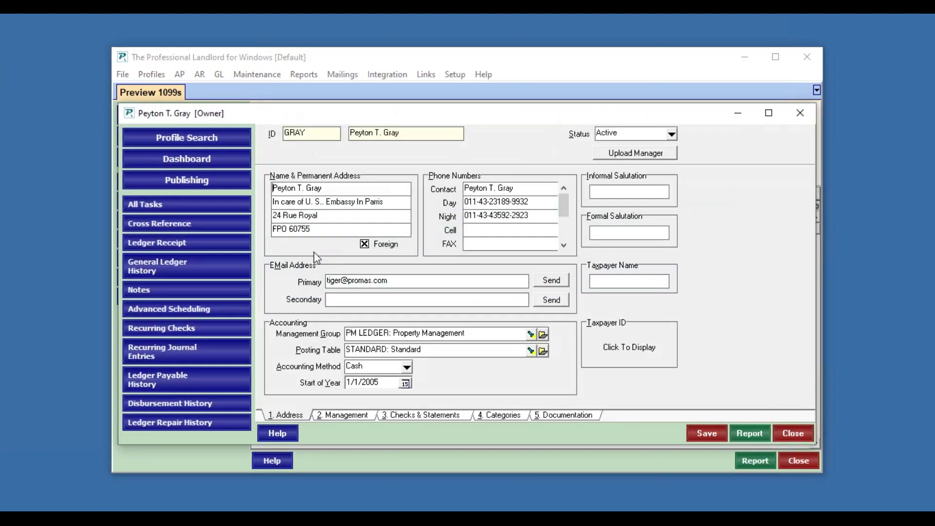
drag(298, 203, 265, 201)
key(Delete)
key(Delete)
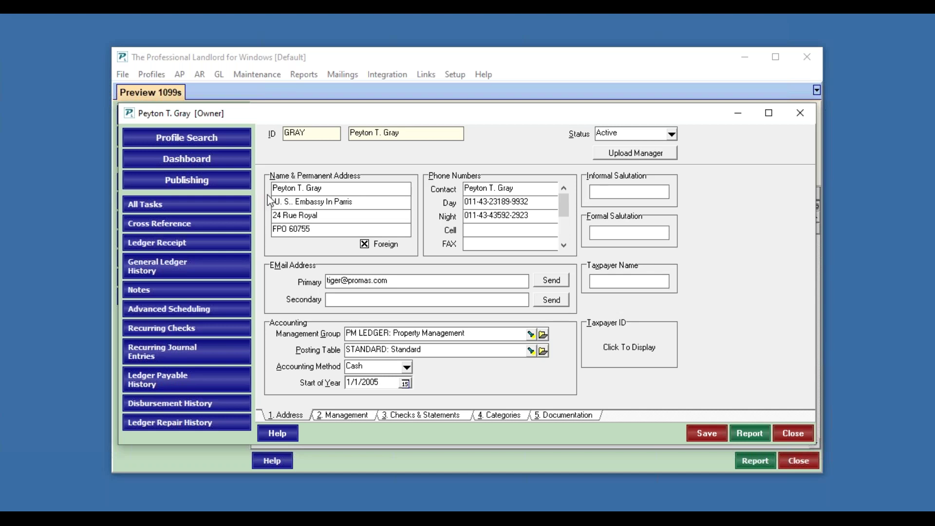
text(c/o)
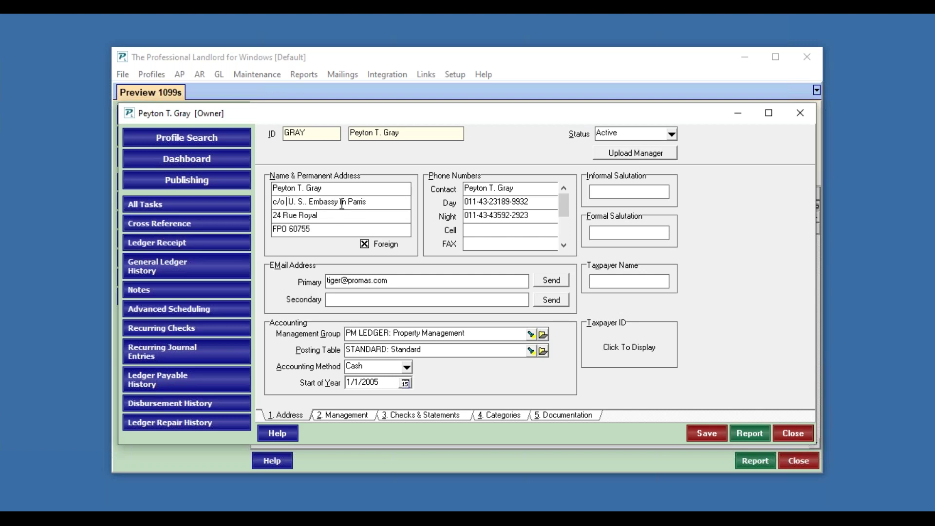
double_click(342, 202)
key(Delete)
text(-)
click(702, 429)
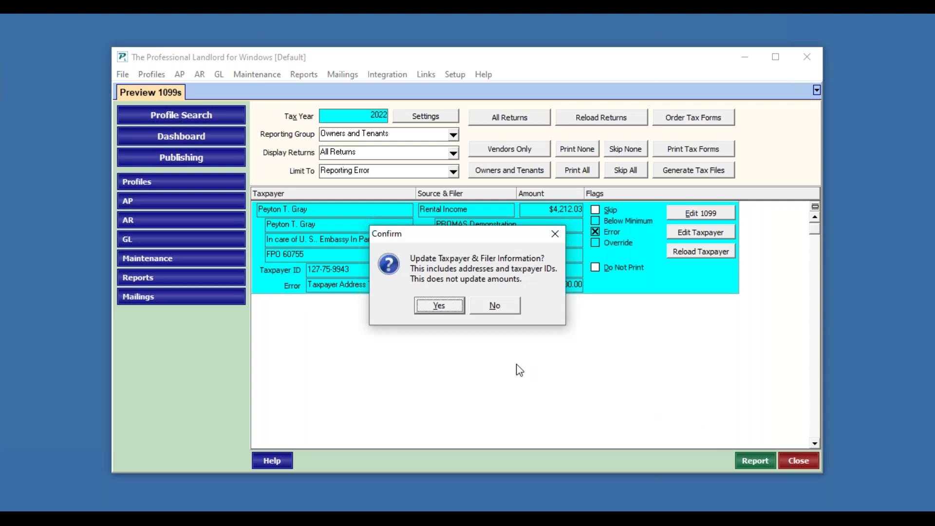
click(440, 307)
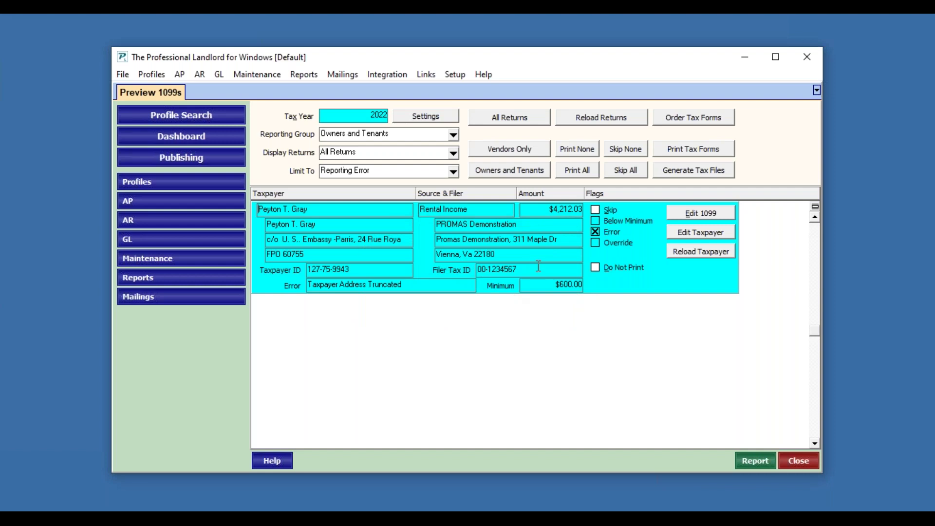
Step: Reload the returns with Reload Taxpayer Information ticked, then select the owner's return
click(612, 123)
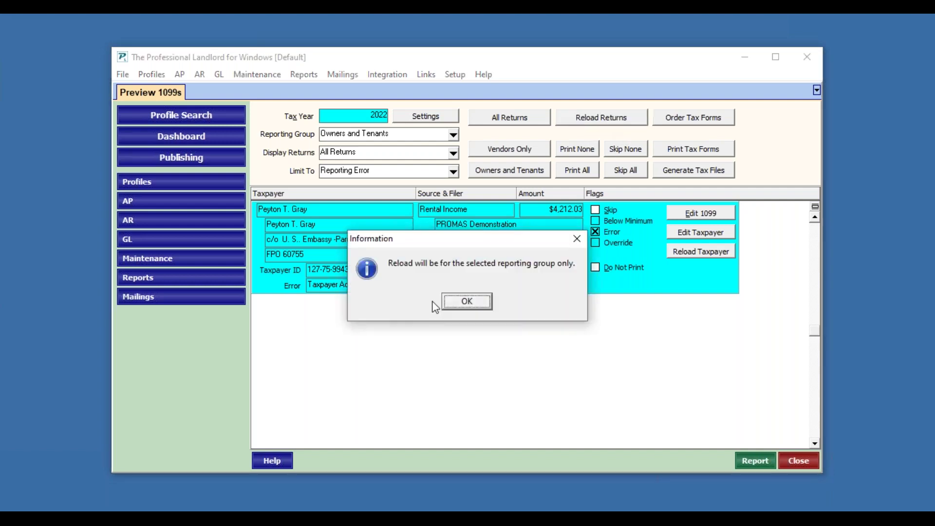
click(465, 306)
click(404, 276)
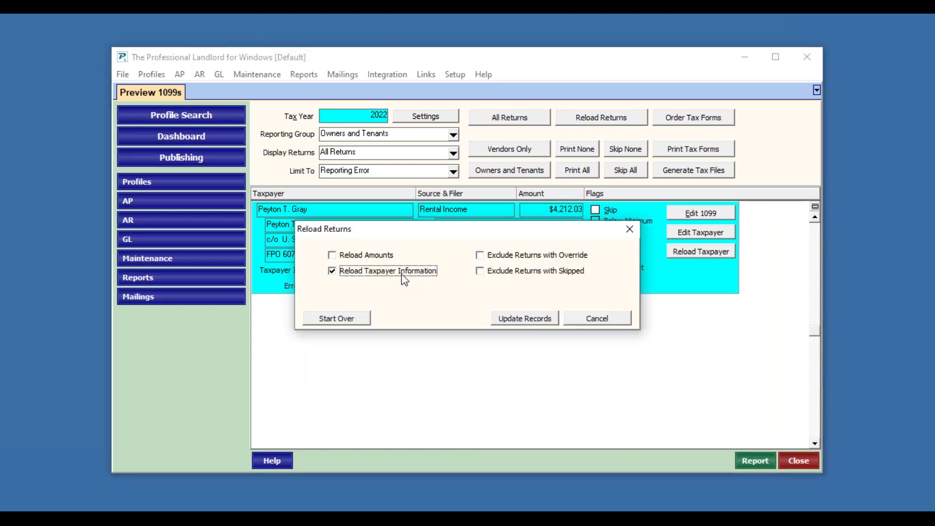
click(504, 320)
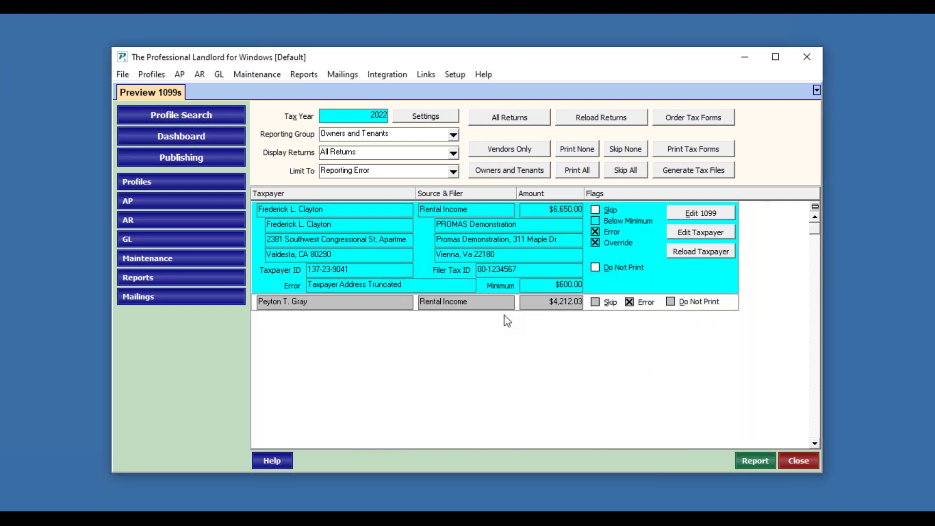
click(541, 302)
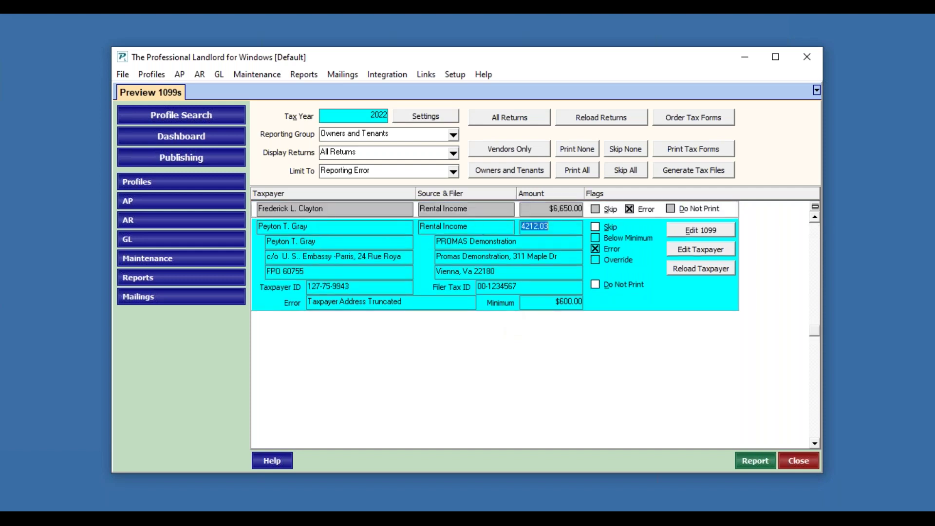
Step: Reopen the first taxpayer's 1099 and change Southwest to SW
click(434, 212)
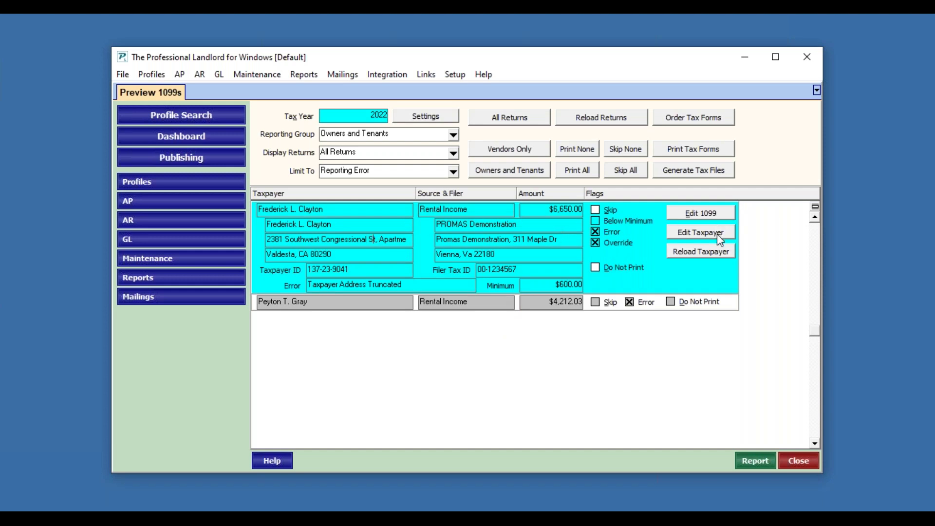
click(715, 213)
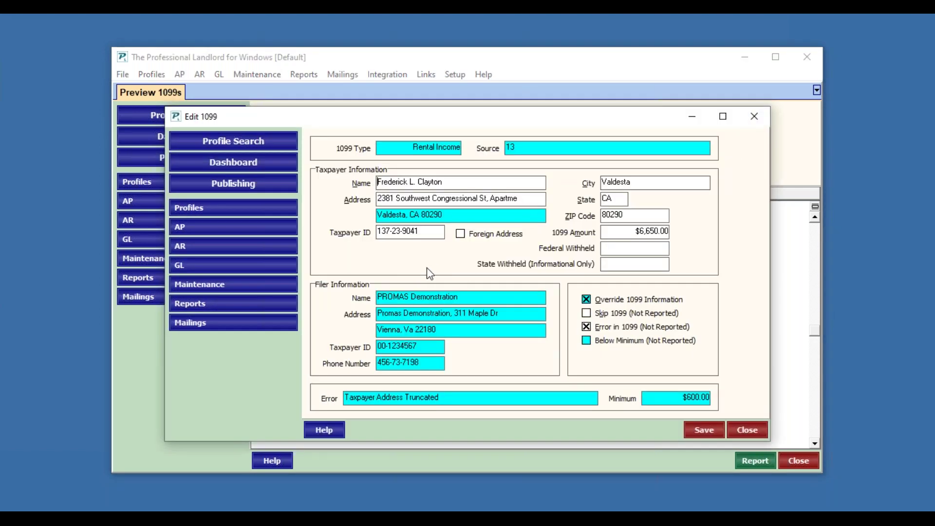
click(925, 89)
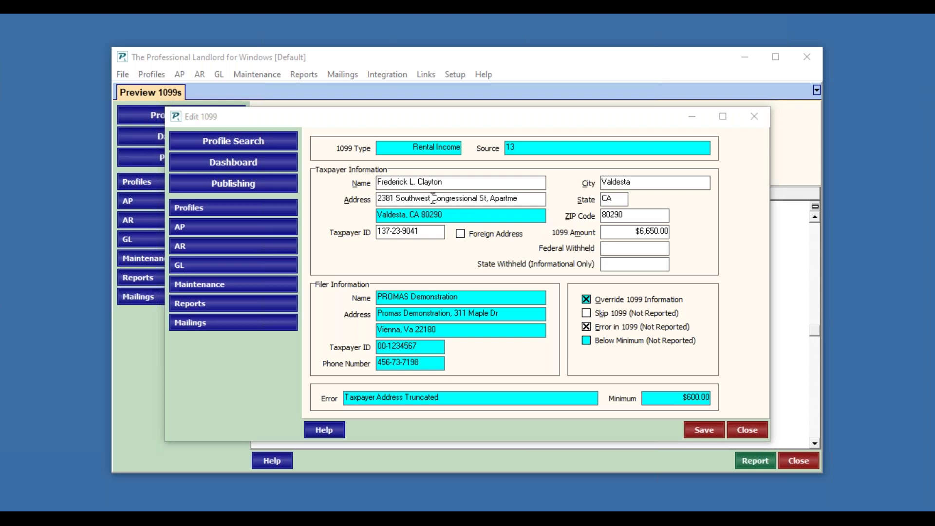
double_click(406, 199)
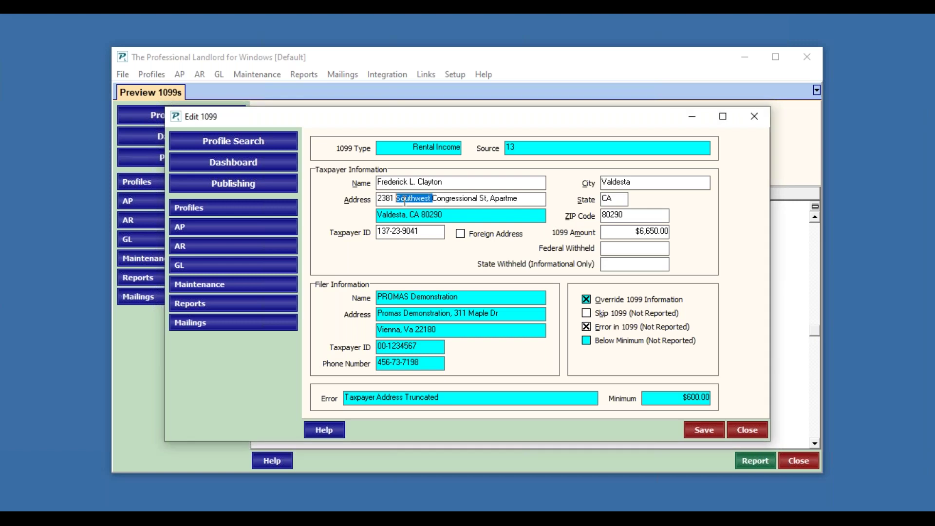
text(SW)
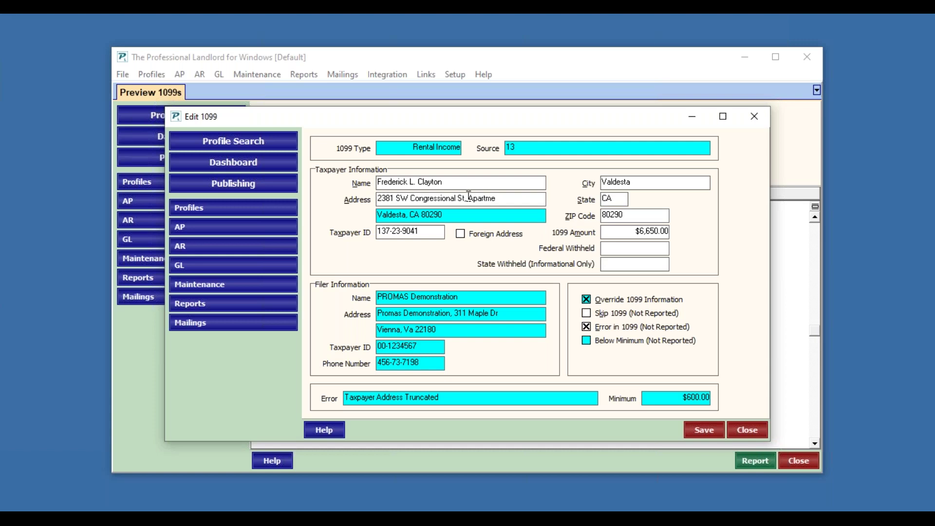
Step: Replace the cut-off apartment text with 'Apt 234', clear Error, keep Override on, and save
drag(466, 199, 524, 198)
key(BackSpace)
text(Apt 234)
click(584, 328)
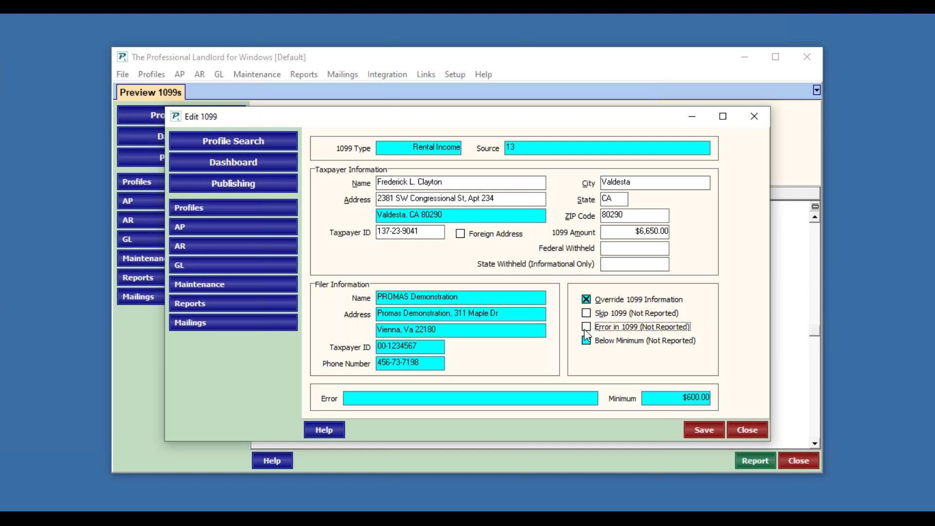
click(587, 300)
click(706, 430)
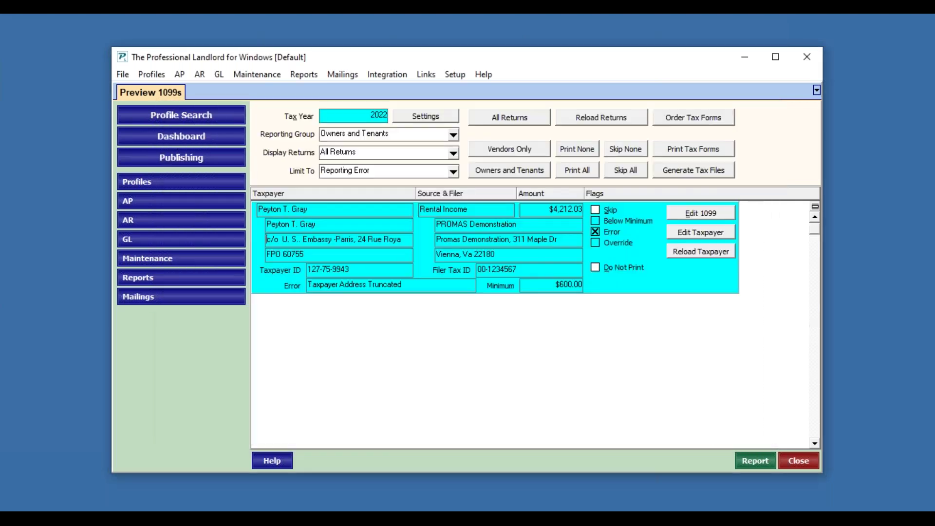
Step: Save the owner's profile twice, pushing taxpayer and filer details to the return, then start Reload Returns
click(706, 240)
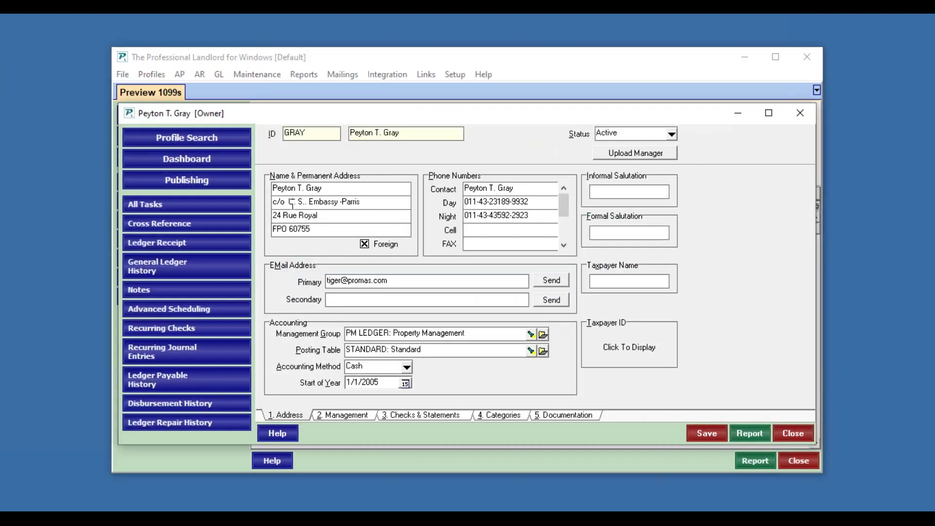
click(707, 433)
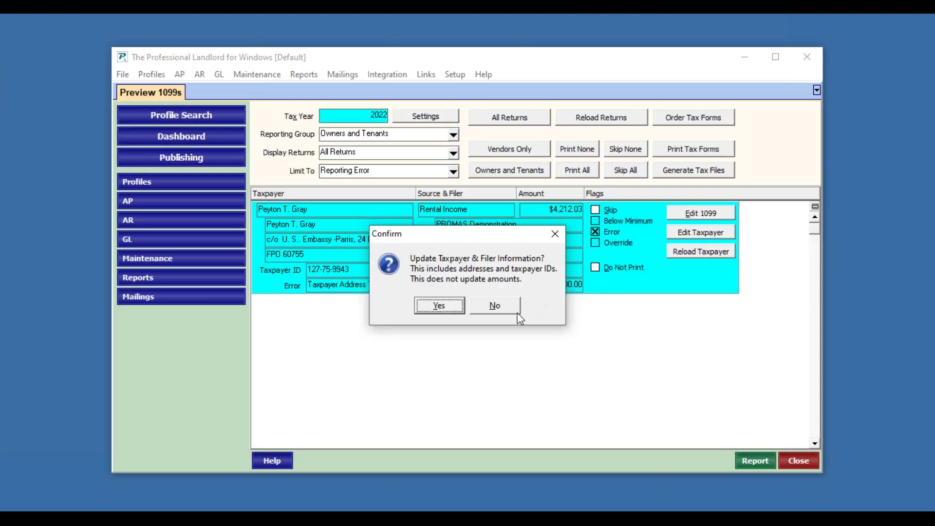
click(460, 309)
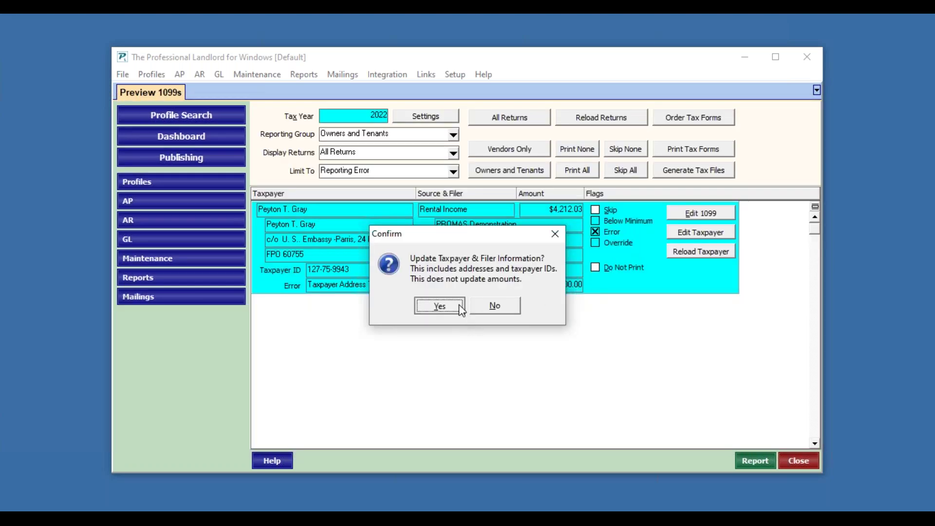
click(711, 232)
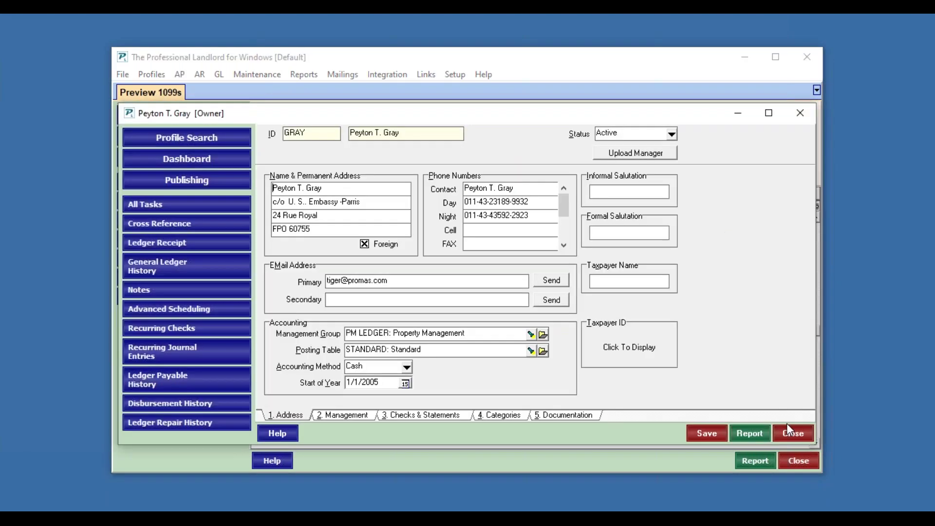
click(708, 424)
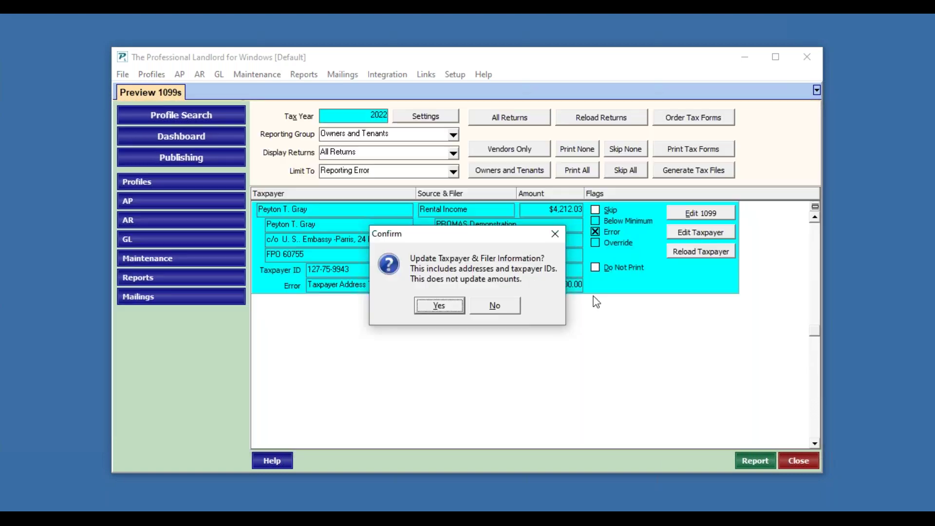
click(440, 305)
click(686, 254)
key(Return)
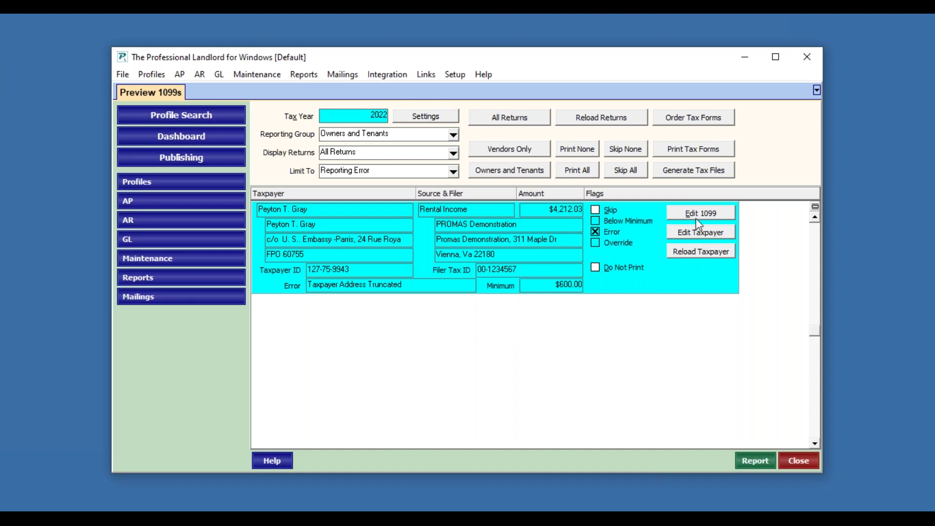
click(619, 119)
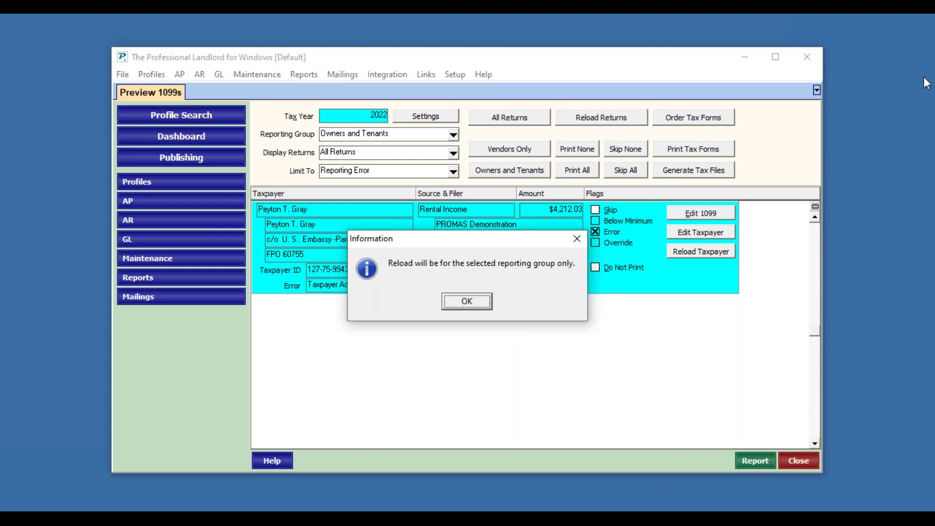
Step: Start the returns over from the database, then refresh the taxpayer and filer information from the profile
click(482, 307)
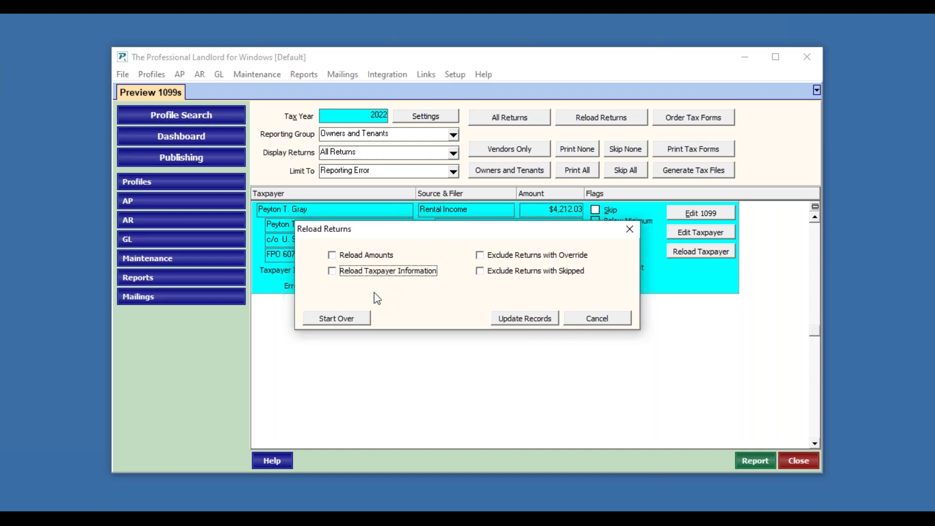
click(355, 323)
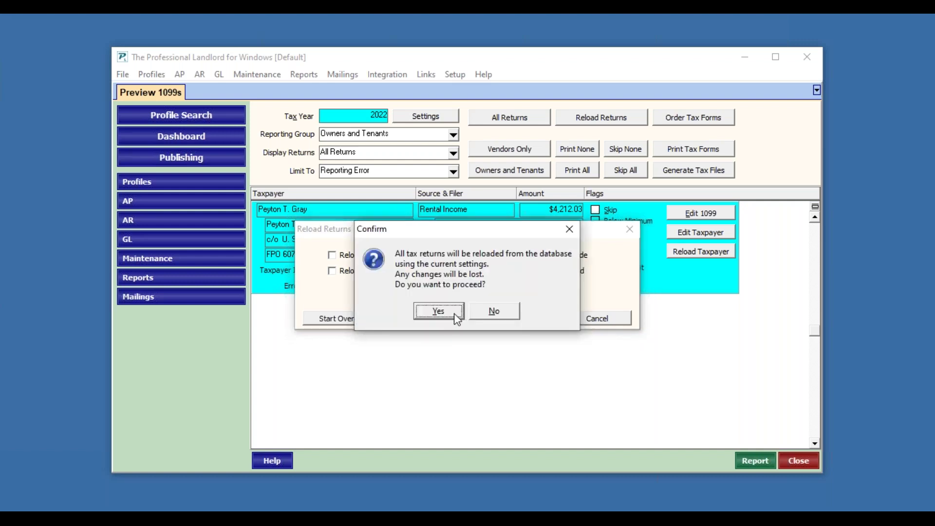
click(441, 311)
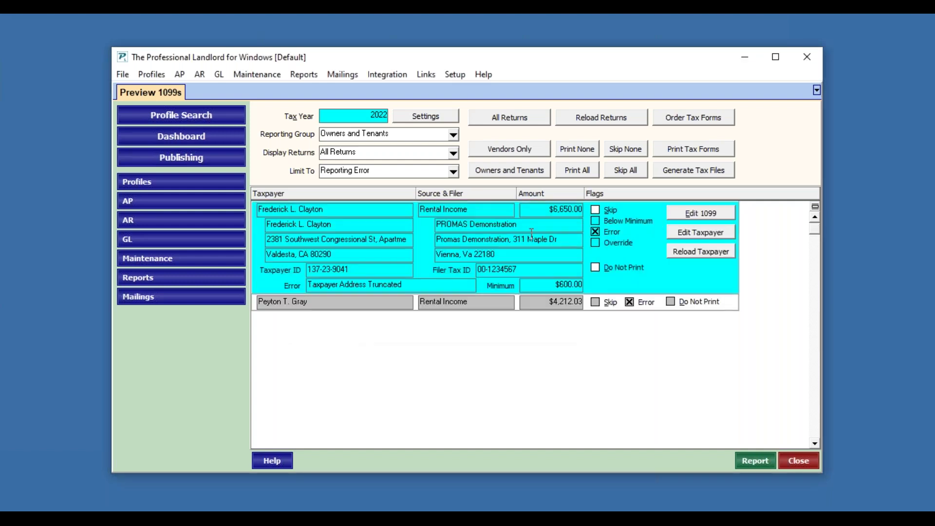
click(692, 236)
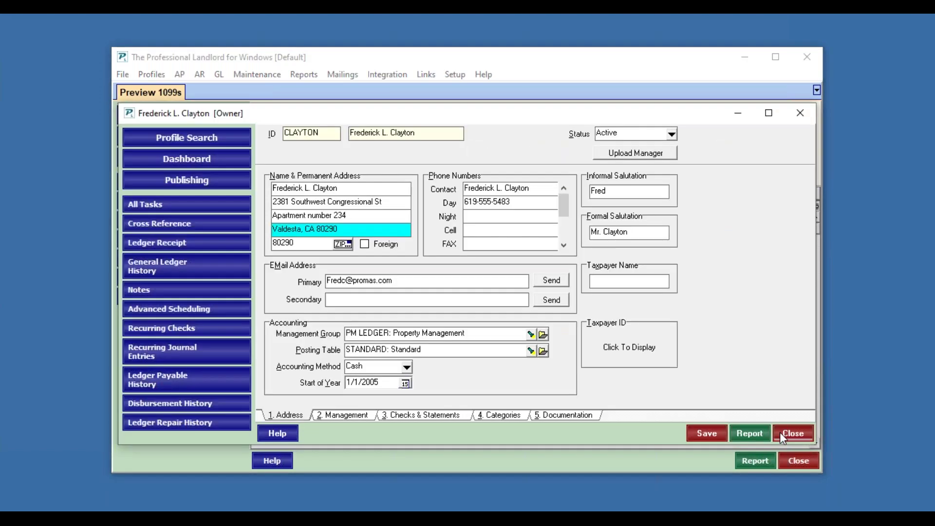
click(779, 431)
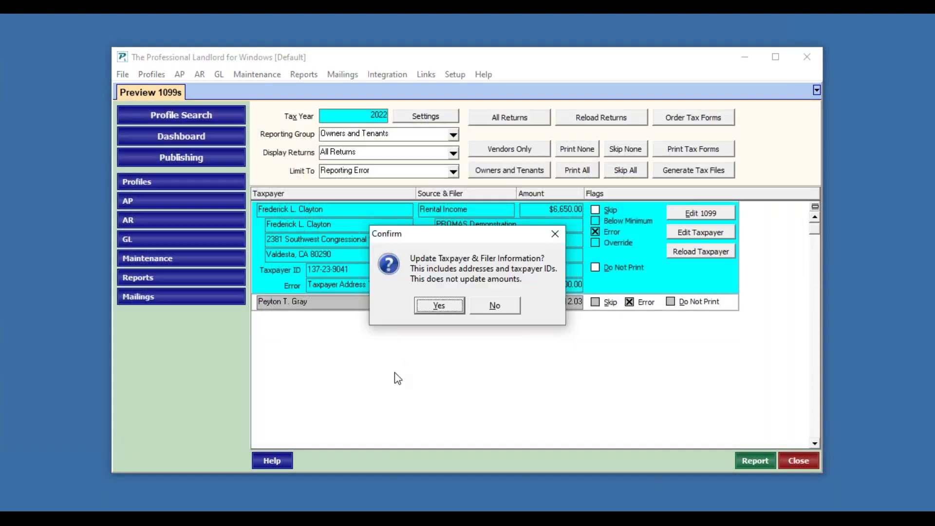
click(440, 306)
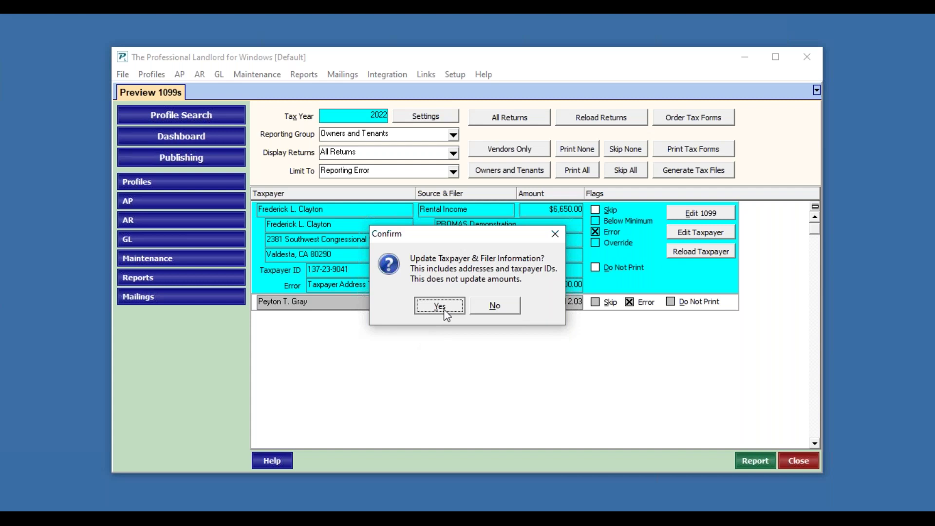
Step: Open the $6,650.00 return's 1099 with override on and abbreviate Southwest to SW
click(702, 214)
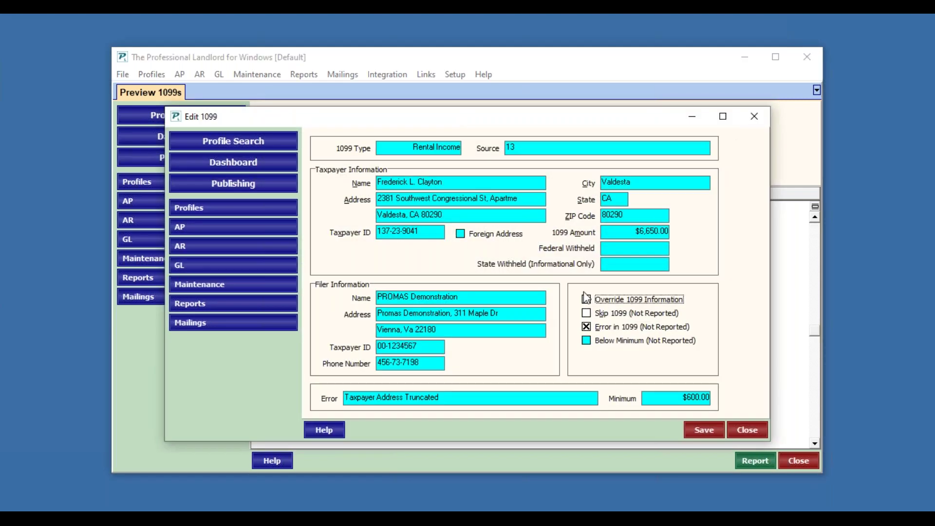
click(587, 301)
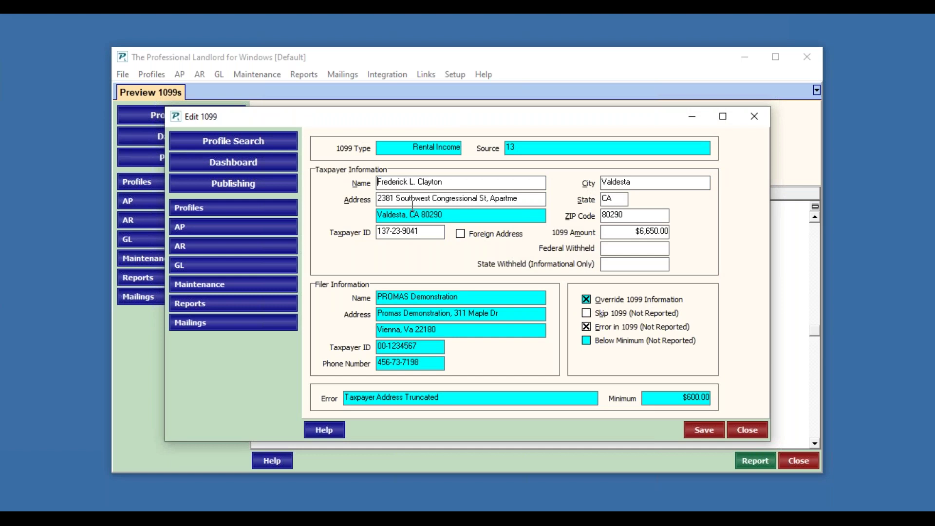
drag(400, 198, 445, 182)
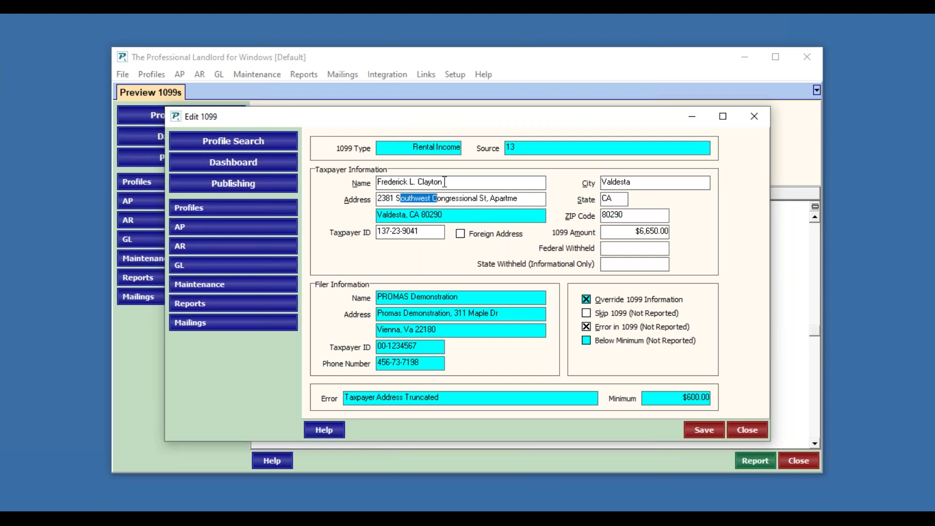
click(924, 79)
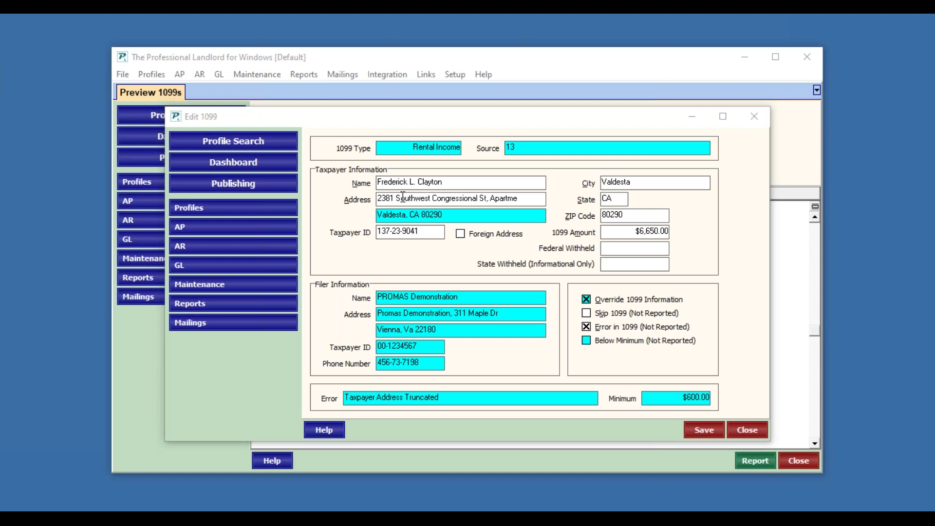
drag(403, 197, 437, 200)
text(W)
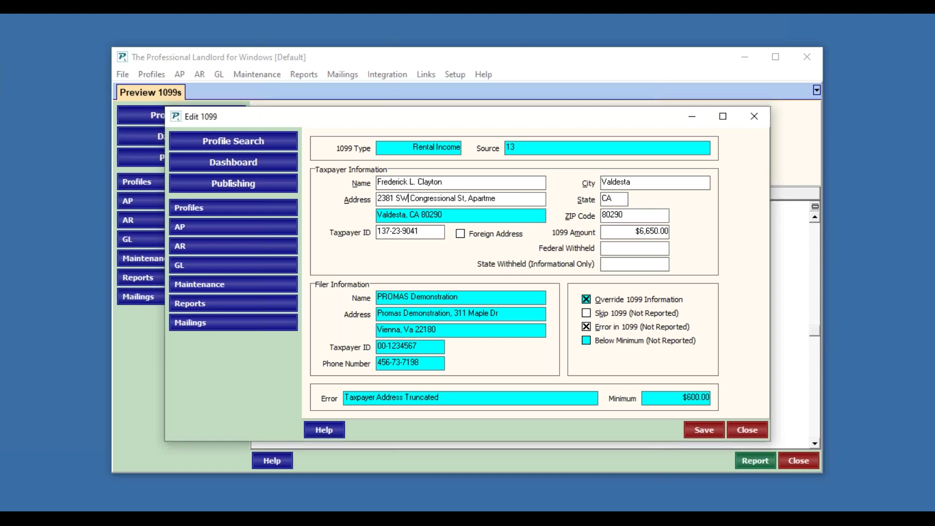
Step: Replace the truncated apartment word with 'Apt234', clear the error flag, and save
double_click(485, 200)
key(BackSpace)
text(Apt234)
click(587, 327)
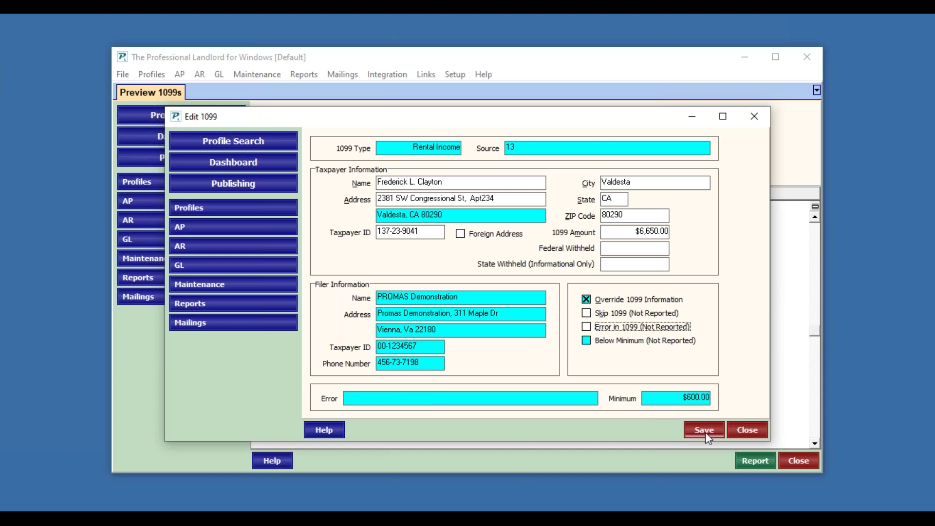
click(483, 198)
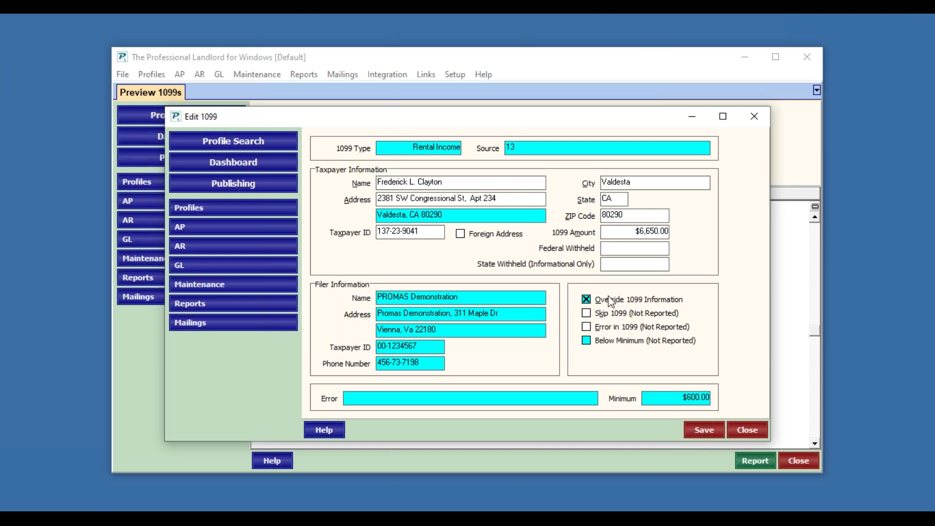
click(690, 429)
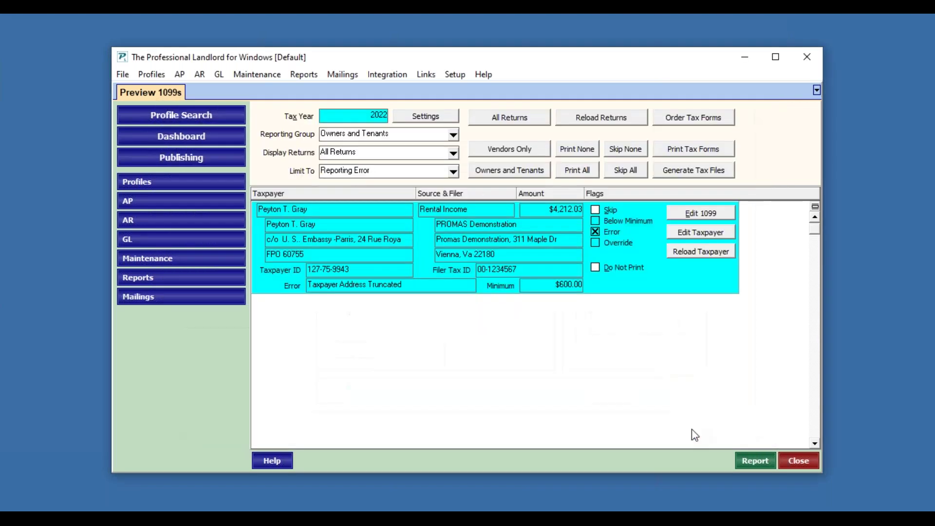
Step: On the $4,212.03 return's 1099, enable override, fix the embassy address punctuation and missing 'l', and clear Error
click(716, 223)
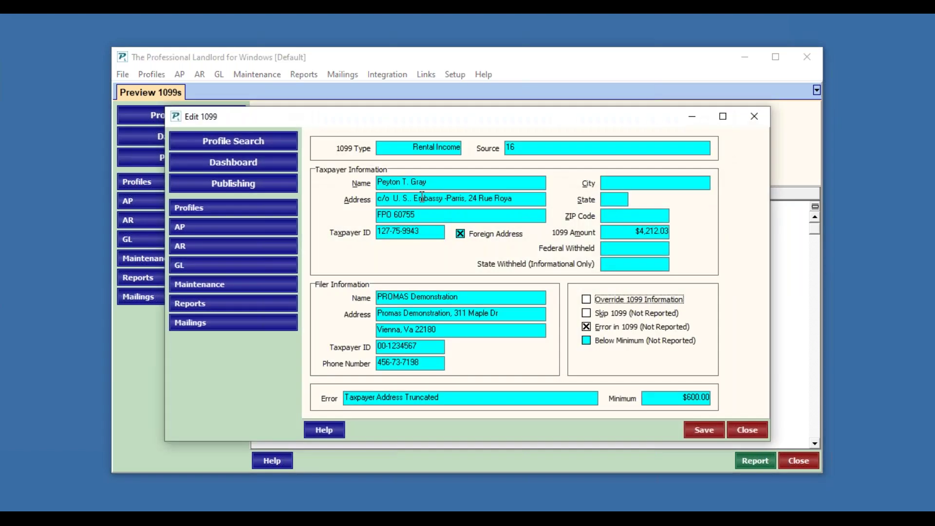
click(525, 201)
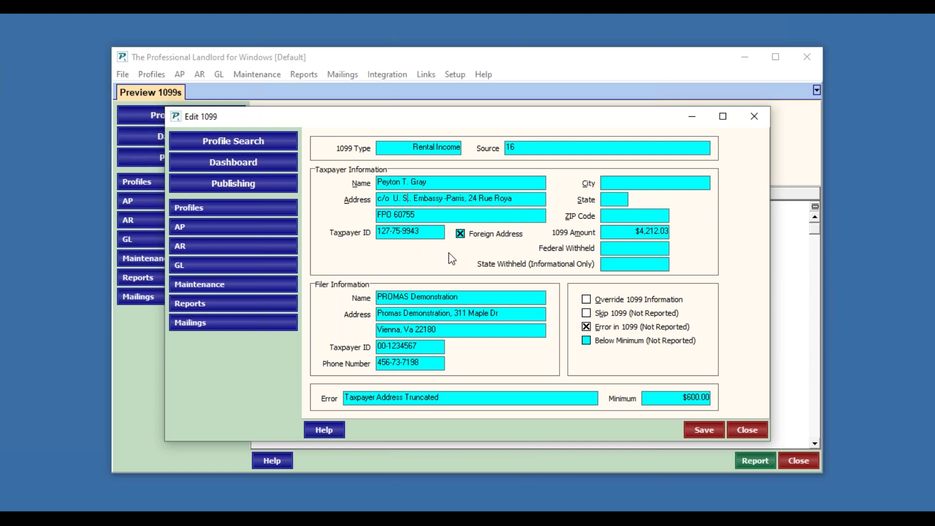
click(612, 299)
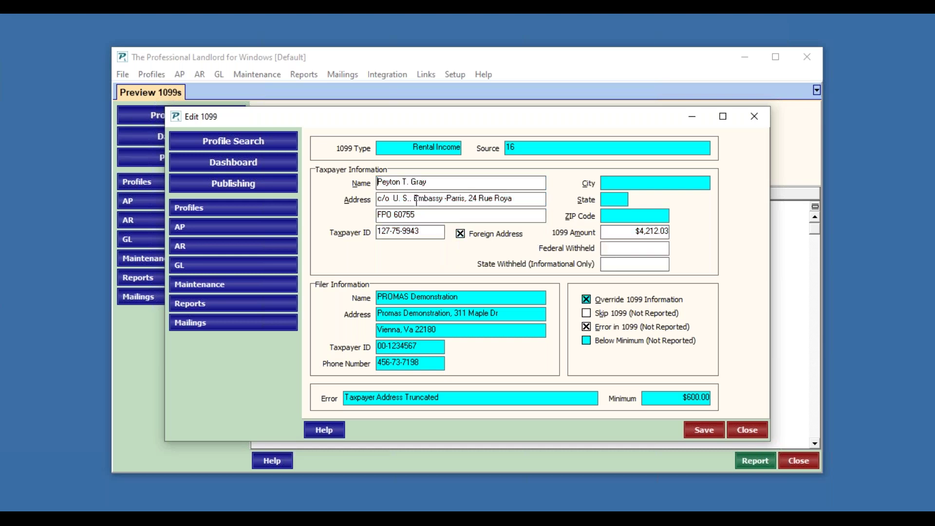
key(BackSpace)
key(BackSpace)
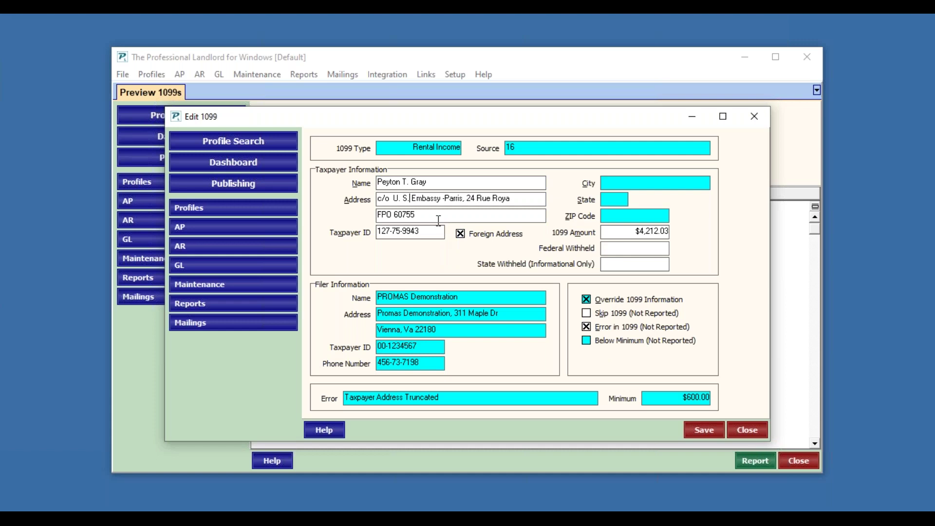
key(BackSpace)
key(BackSpace)
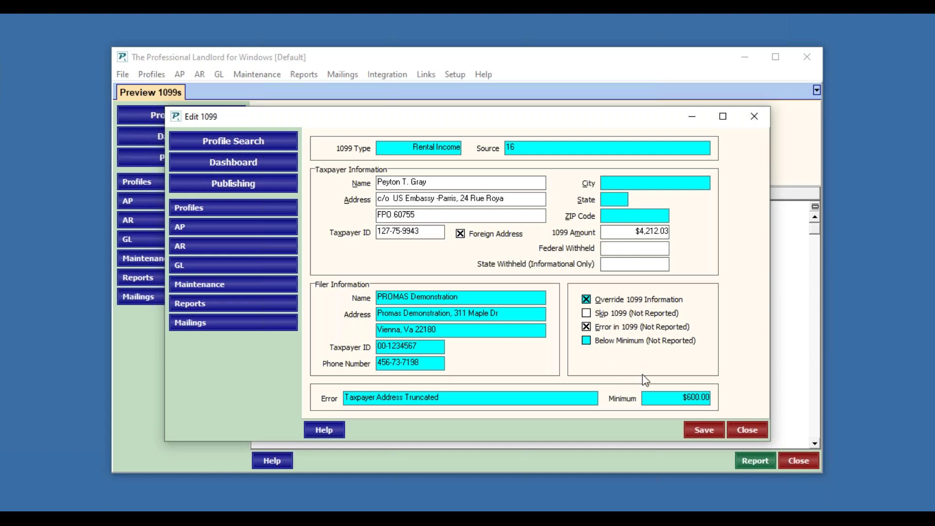
text(l)
click(600, 330)
Step: Save the owner's corrected 1099 and set Limit To to No Filter to list all ten returns
click(704, 430)
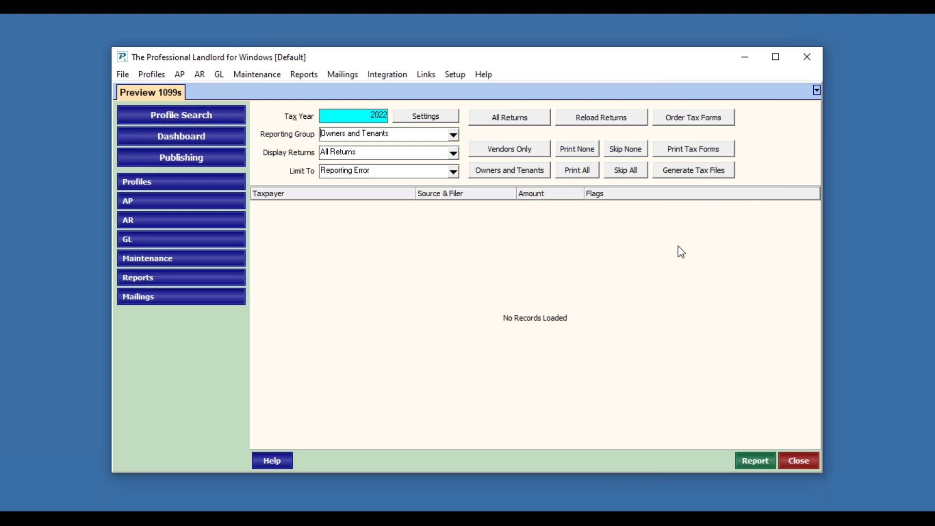
click(927, 80)
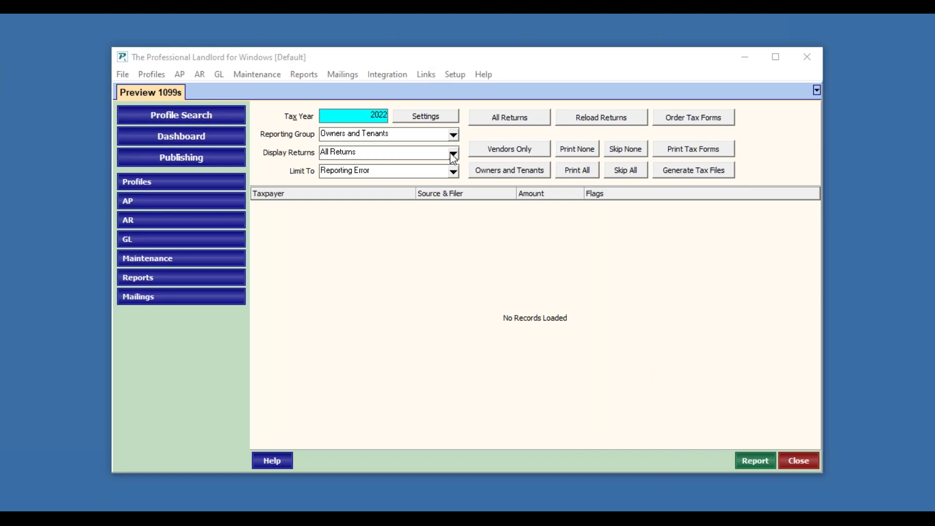
click(457, 171)
key(Up)
key(Up)
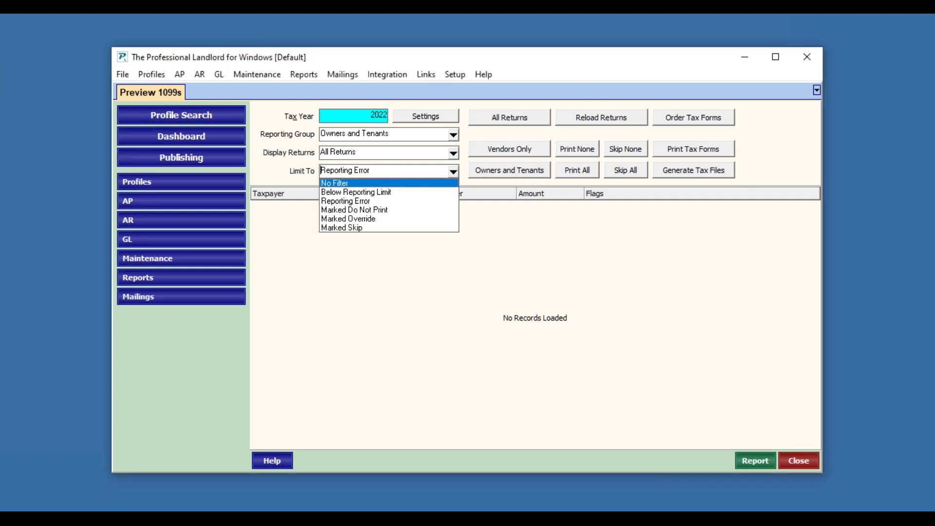
key(Return)
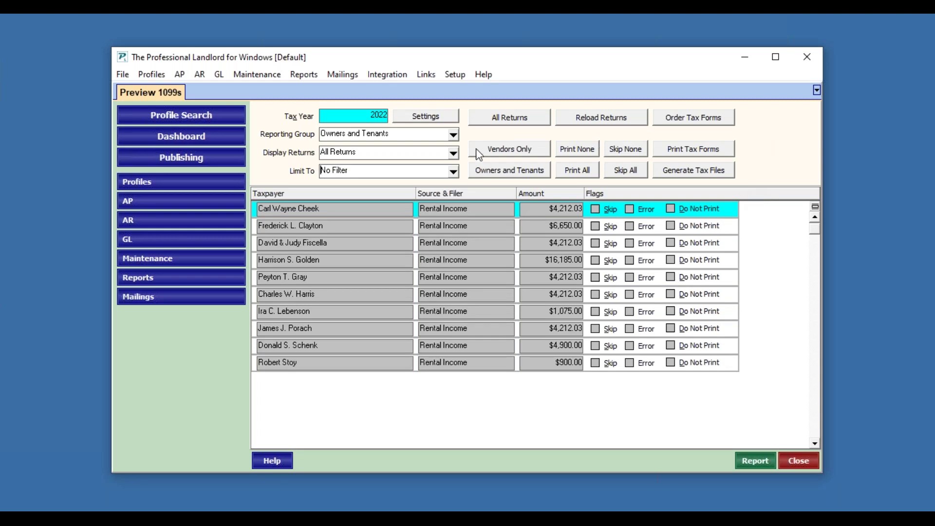
click(454, 135)
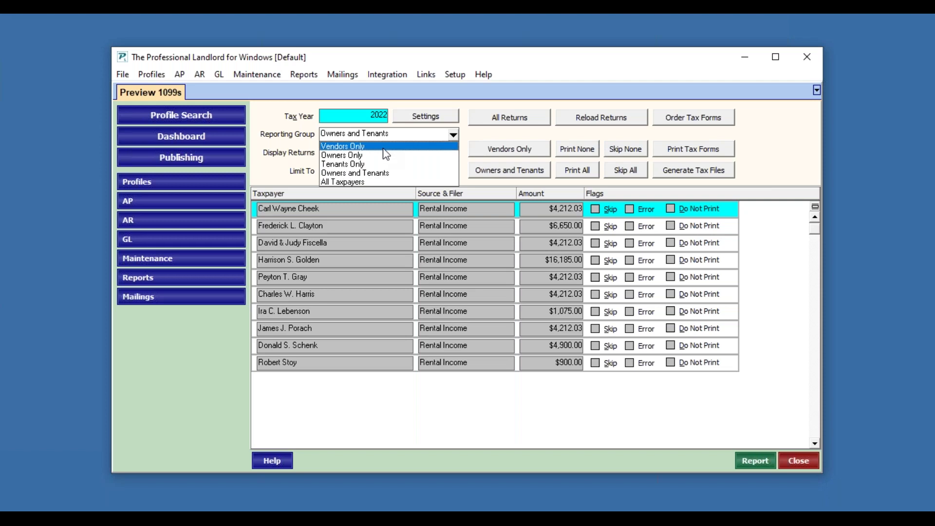
click(385, 147)
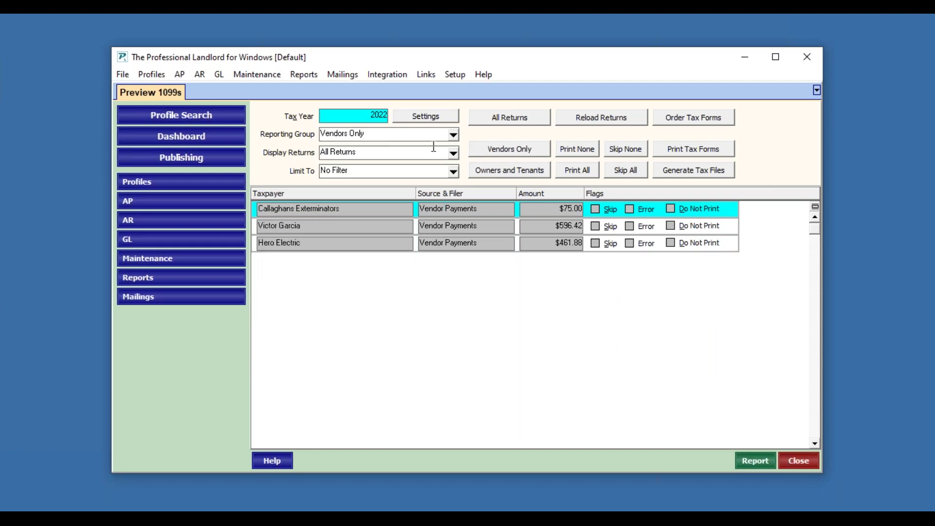
click(453, 139)
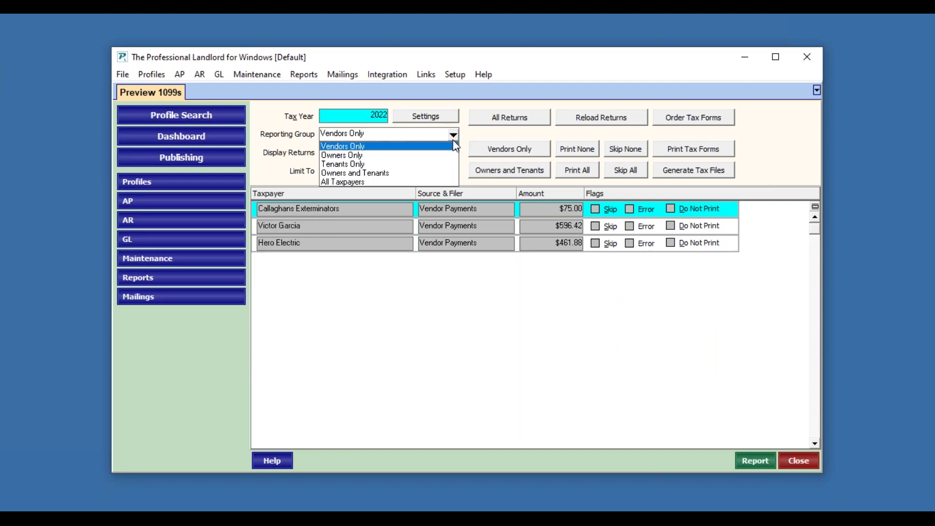
click(364, 182)
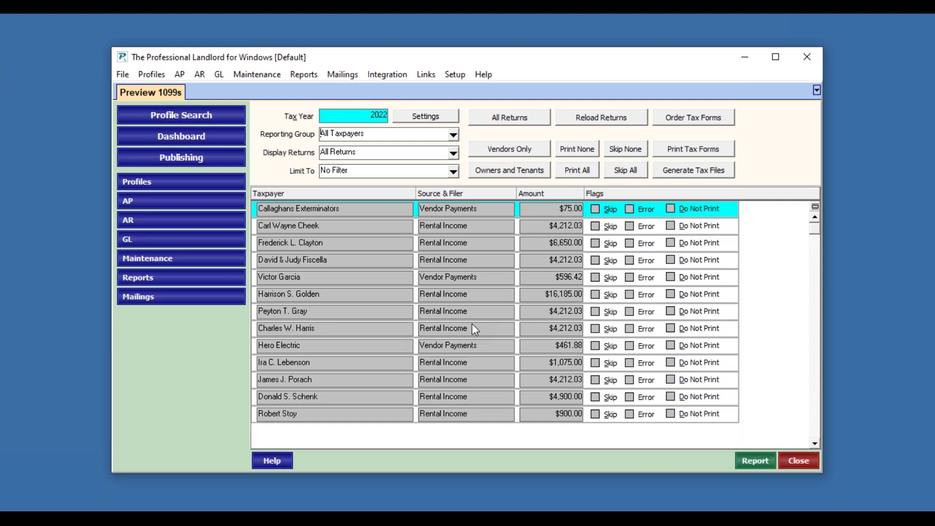
Step: Choose Print Form 1099 Copies from the tax form options and accept the liability notice
click(687, 153)
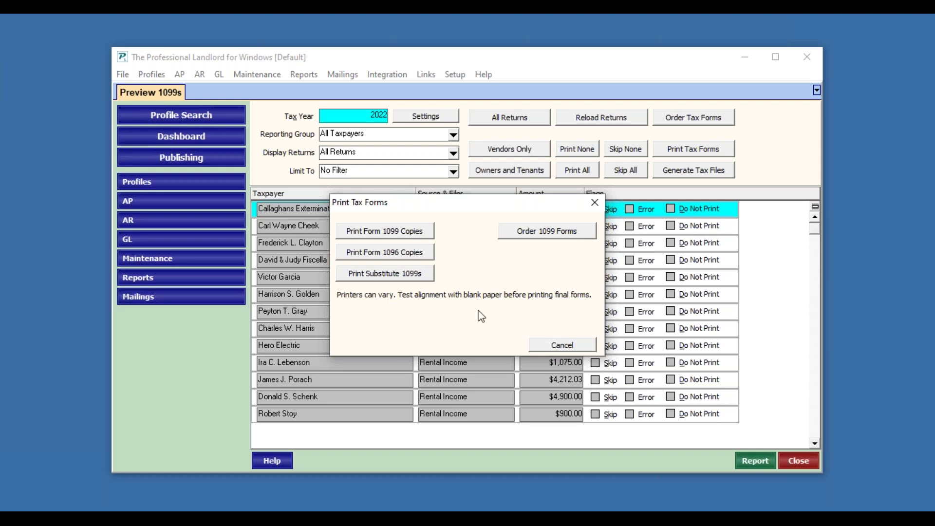
click(395, 237)
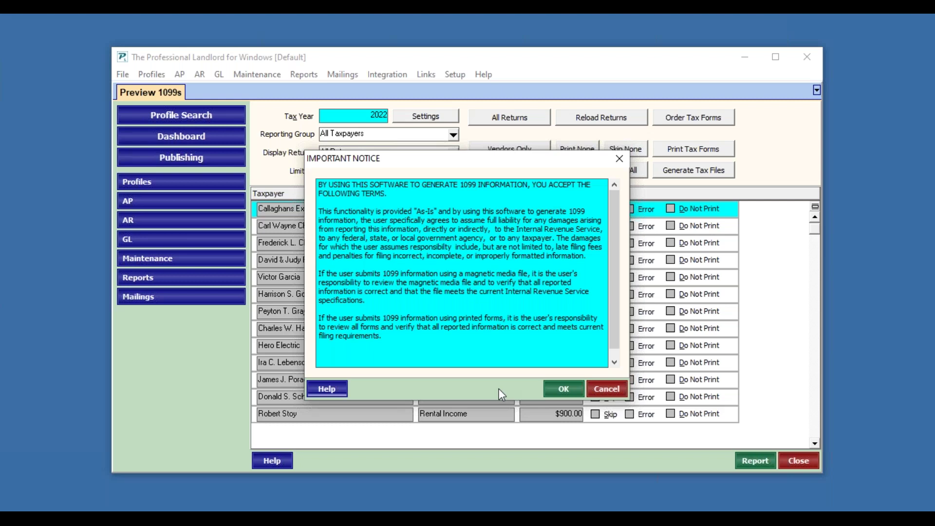
click(559, 391)
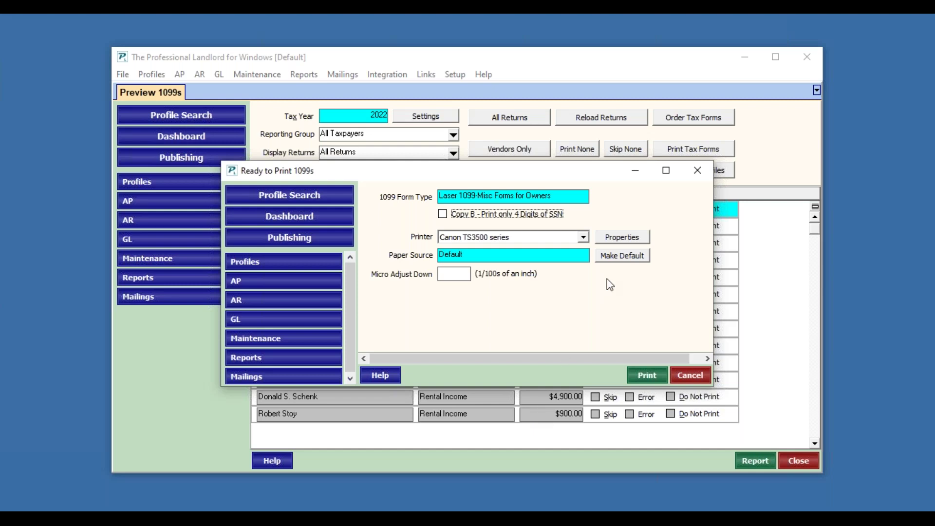
Step: Set Copy B to show only the last 4 SSN digits, keep the Canon TS3500 printer, and cancel printing
click(443, 214)
click(451, 272)
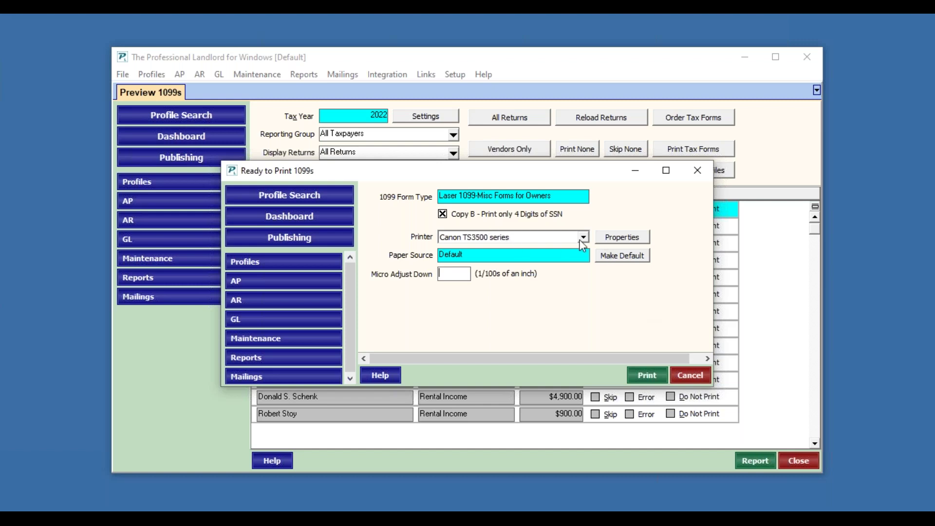
click(584, 238)
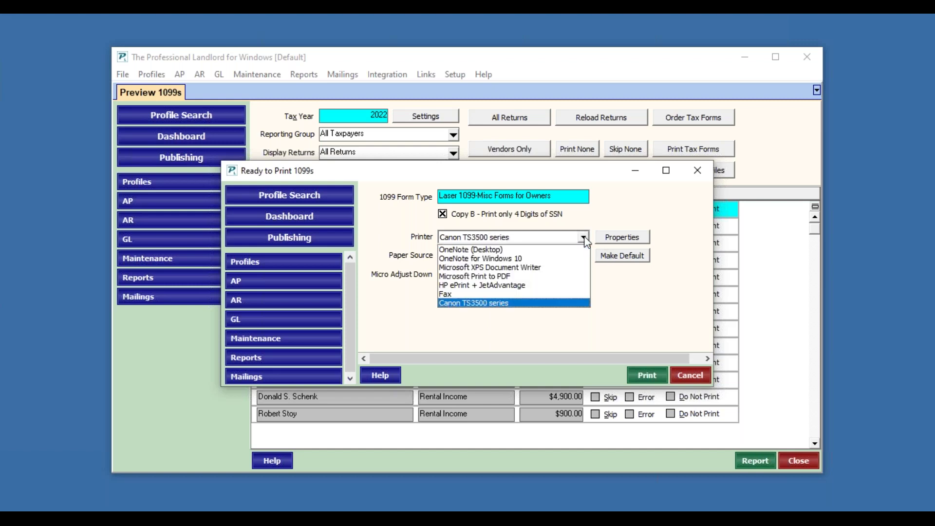
click(585, 238)
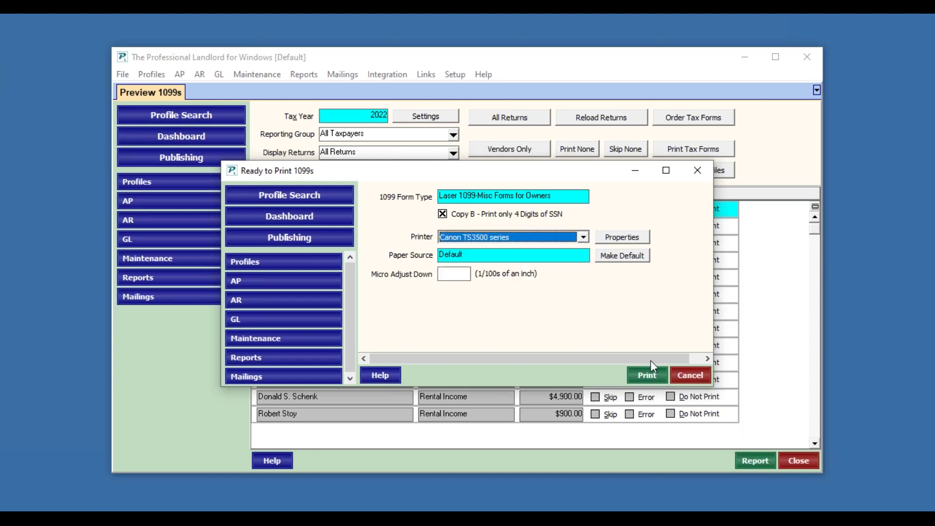
click(688, 377)
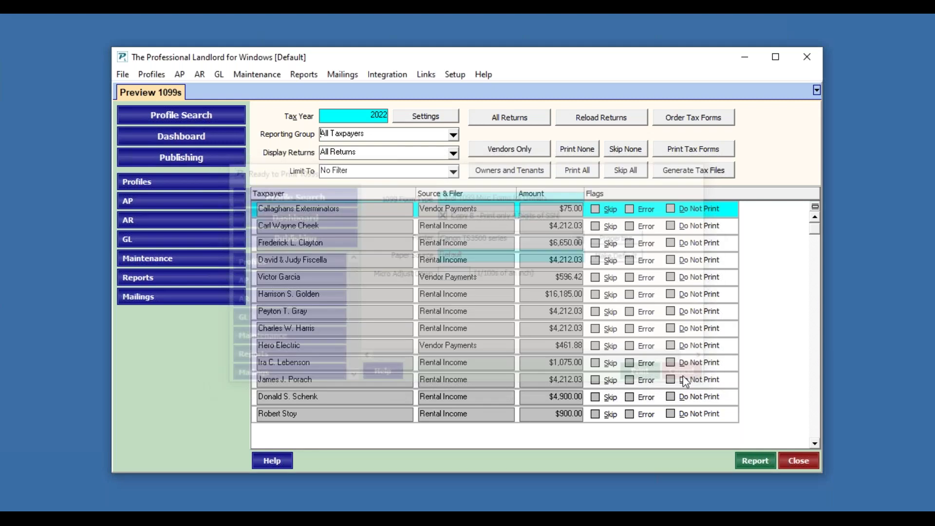
Step: Open the Form 1096 Information window from the Print Tax Forms options
click(725, 149)
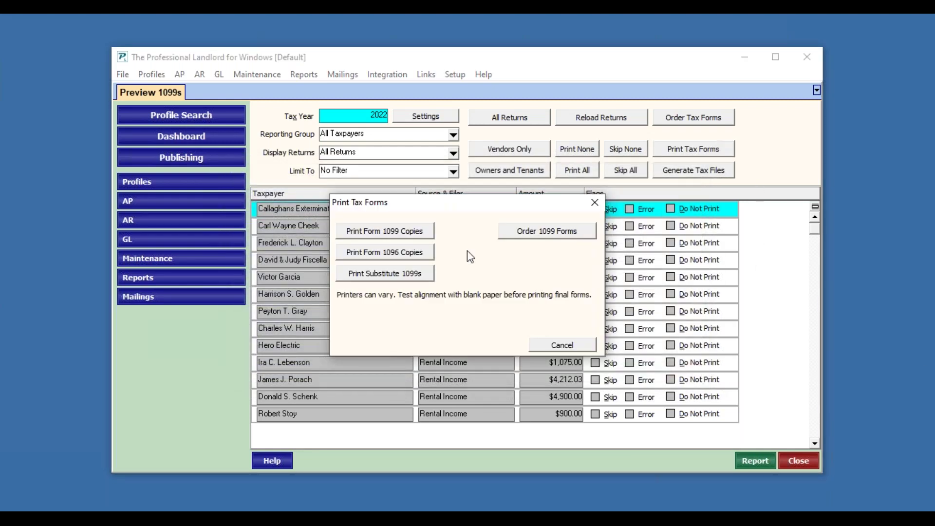
click(397, 258)
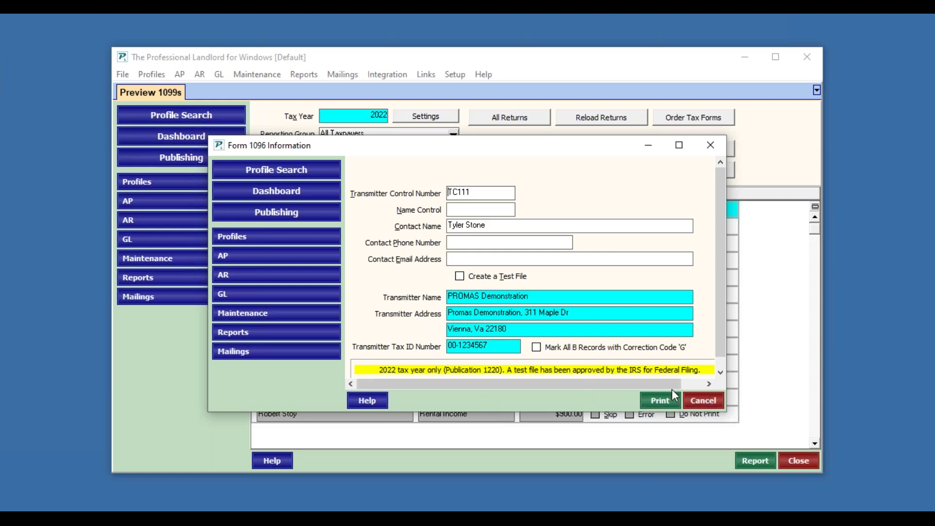
Step: Try printing Form 1096, dismiss the 'Value must be entered' error, and select the Name Control field
click(666, 403)
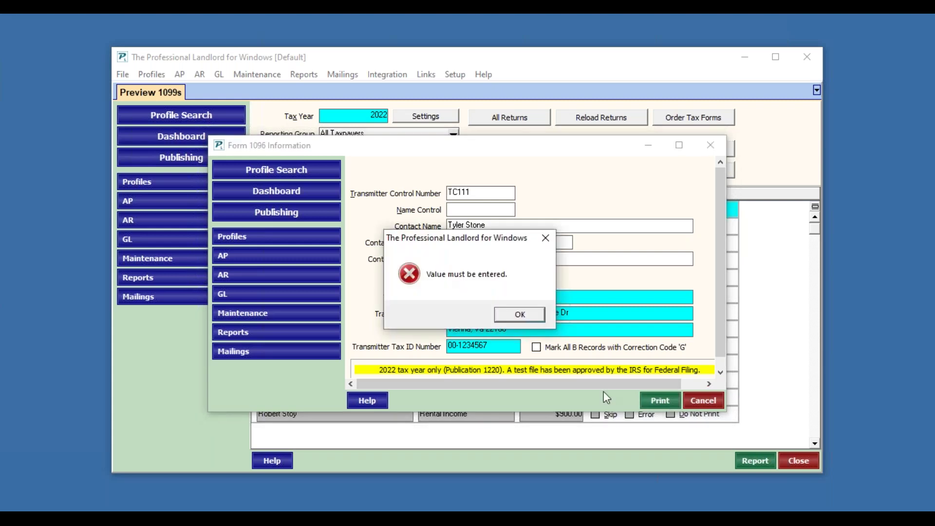
click(527, 319)
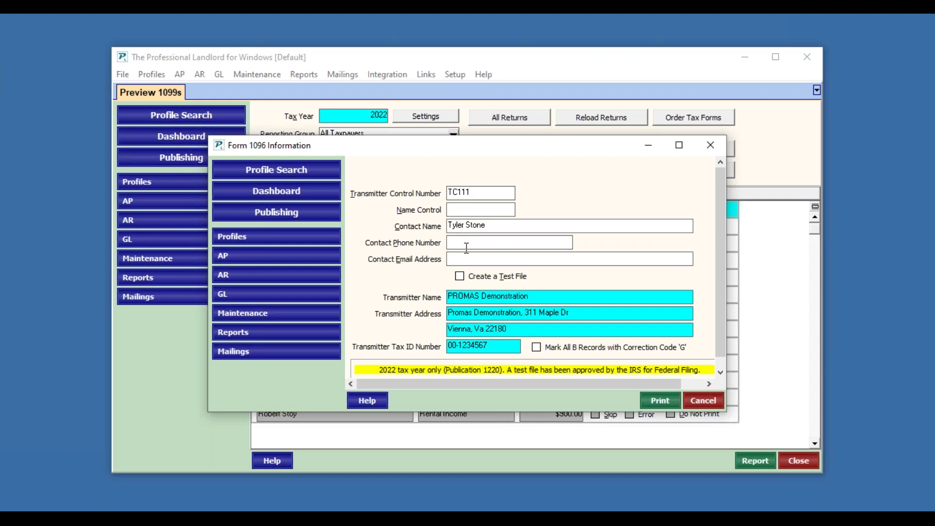
click(466, 205)
Step: Toggle Correction Code 'G' on and off, then close Form 1096 without printing
click(537, 348)
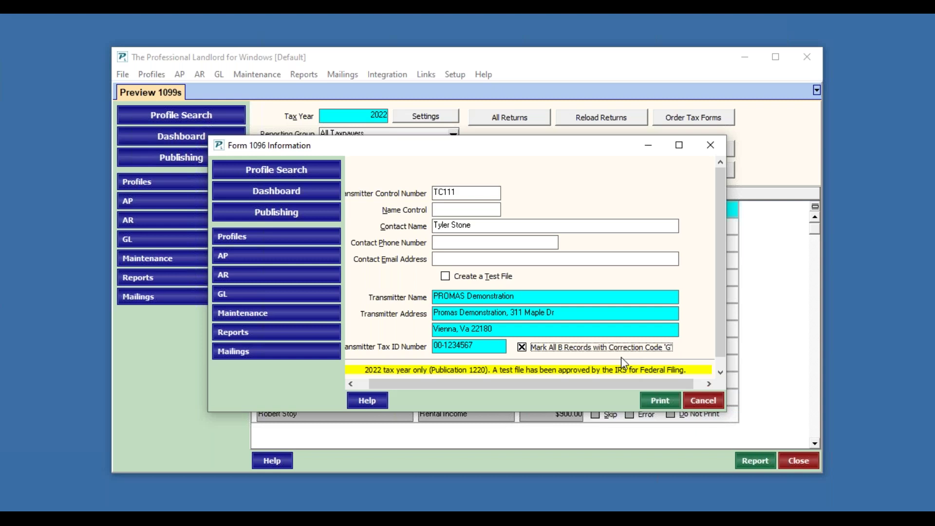
click(522, 348)
click(715, 402)
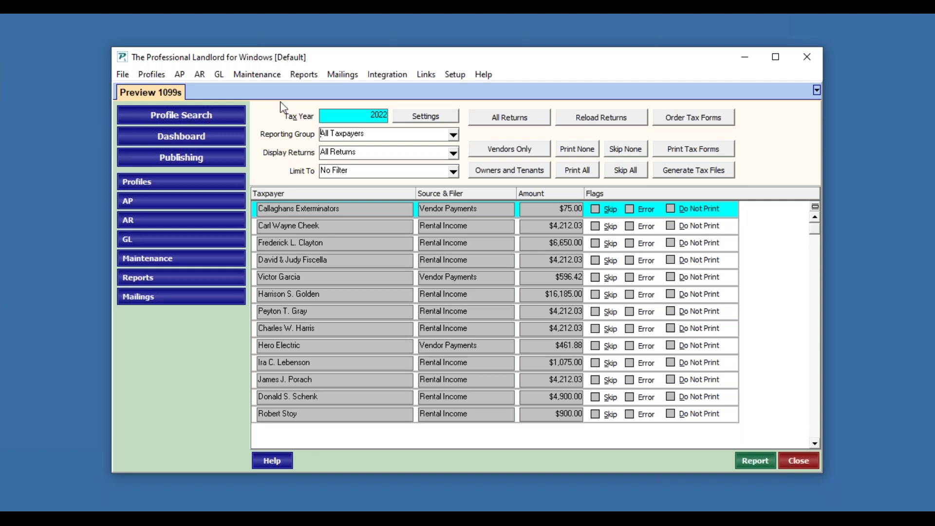
Step: Close Preview 1099s and open Mailings > Owner Statements
click(793, 463)
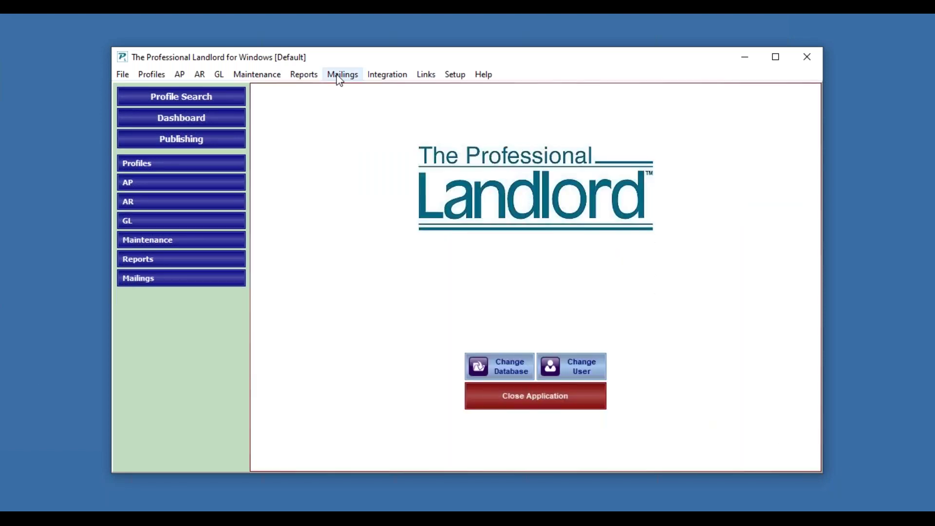
click(339, 78)
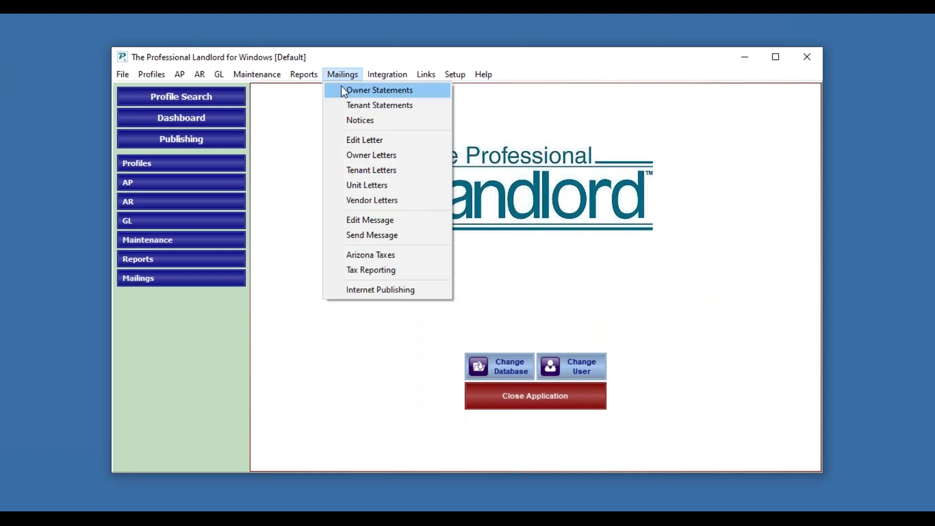
click(342, 89)
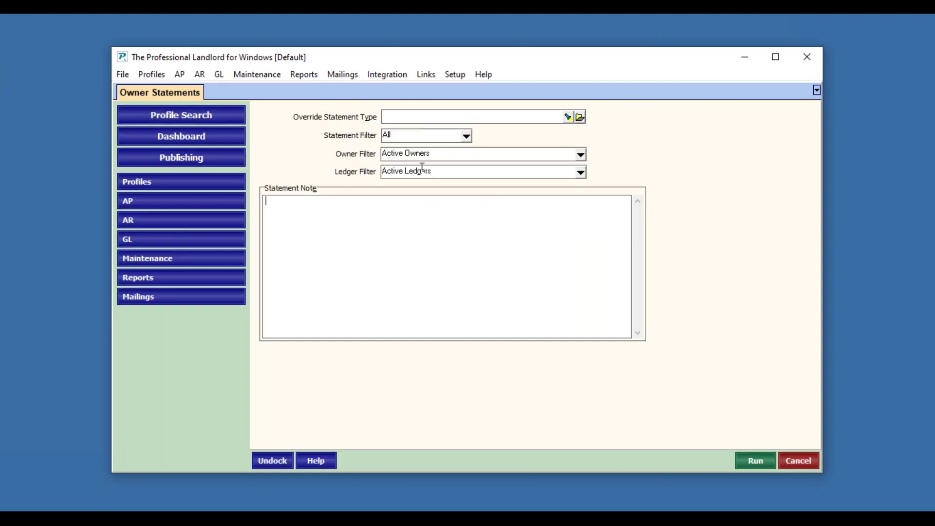
Step: Set the override statement type to EOY: End of Year and check the Active Owners filter
click(568, 118)
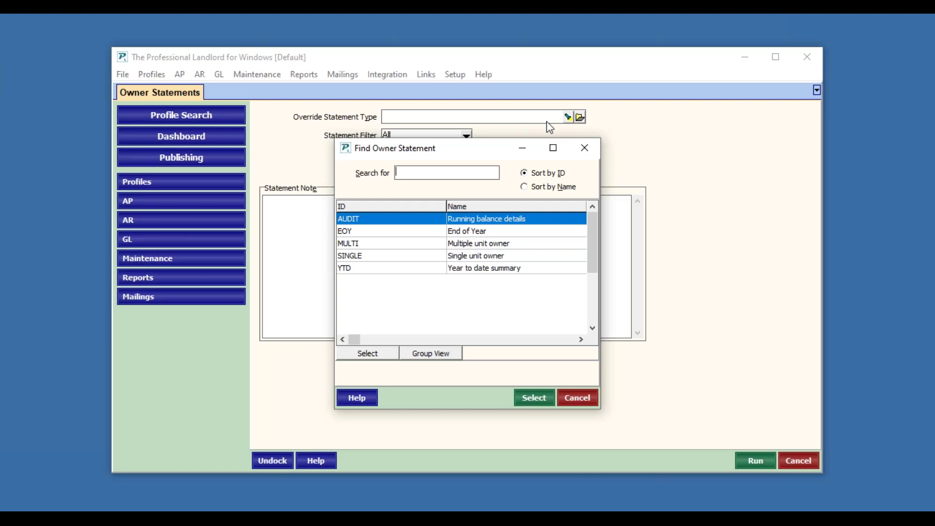
click(489, 232)
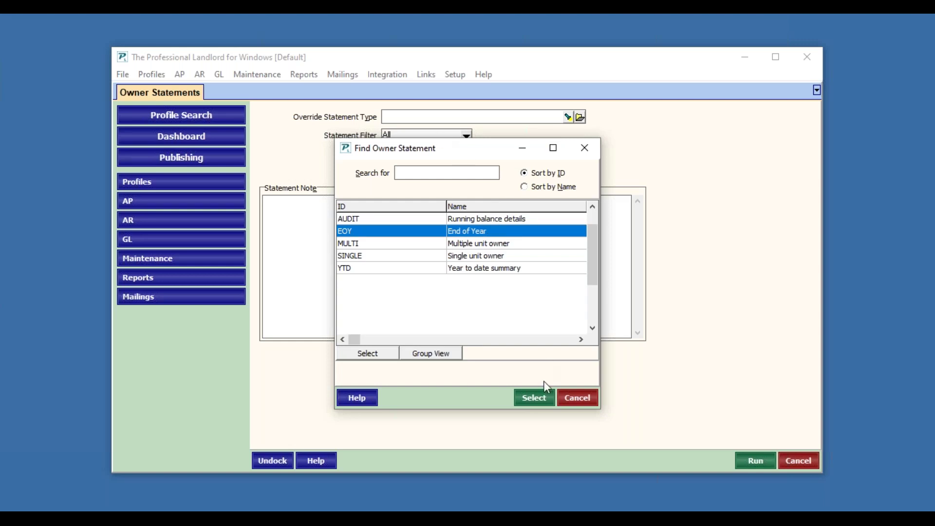
click(535, 398)
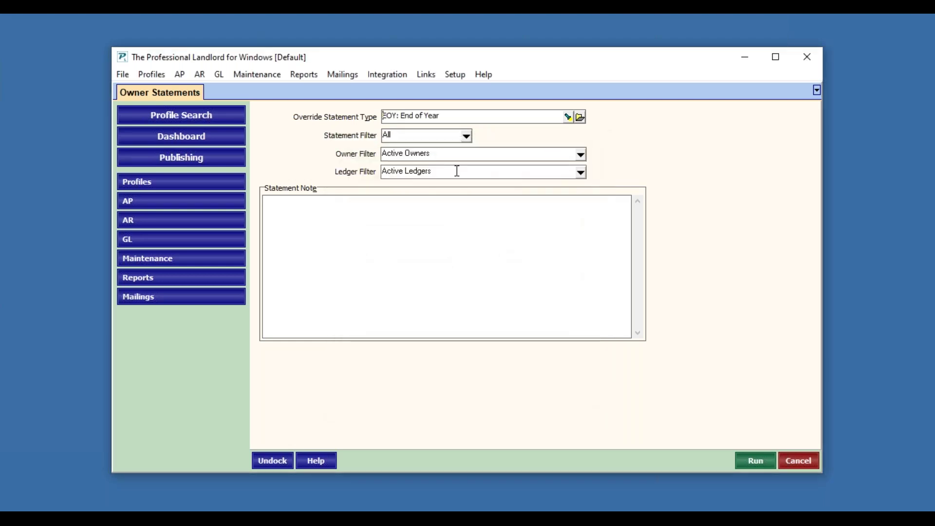
click(491, 157)
Step: Set the end-of-year statement period to 1/1/2022 through 12/31/2022 and start the preview
click(764, 463)
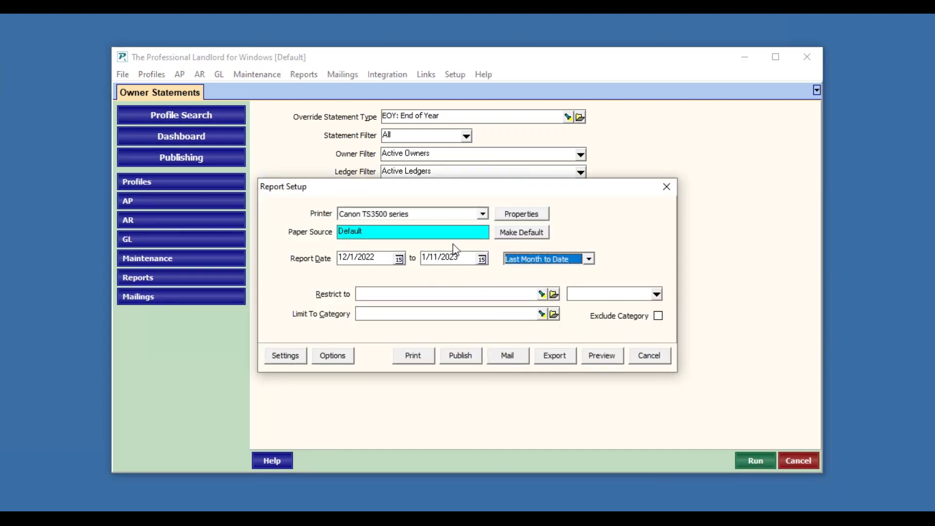
click(590, 260)
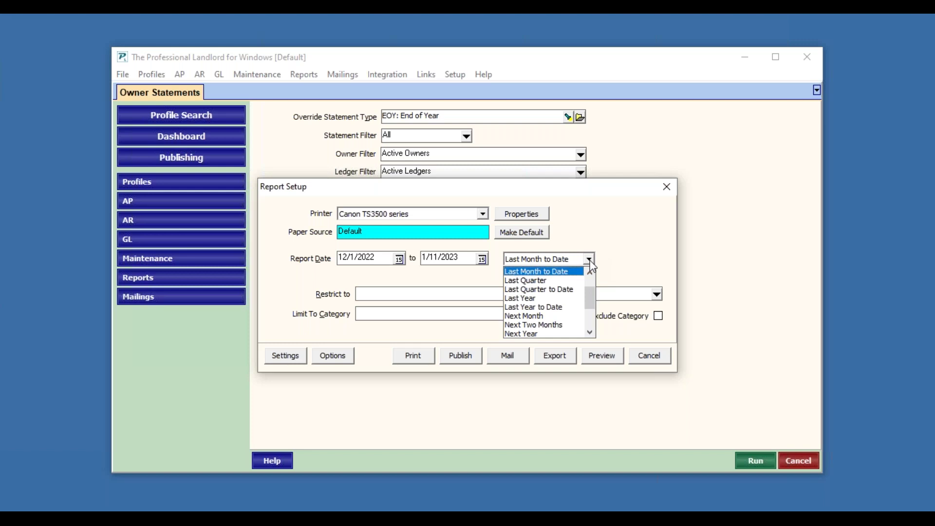
click(536, 298)
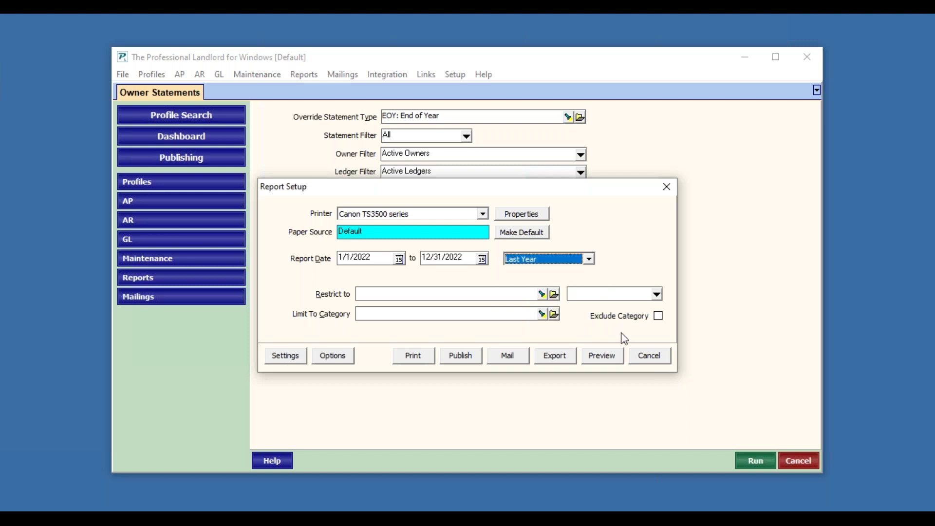
click(470, 296)
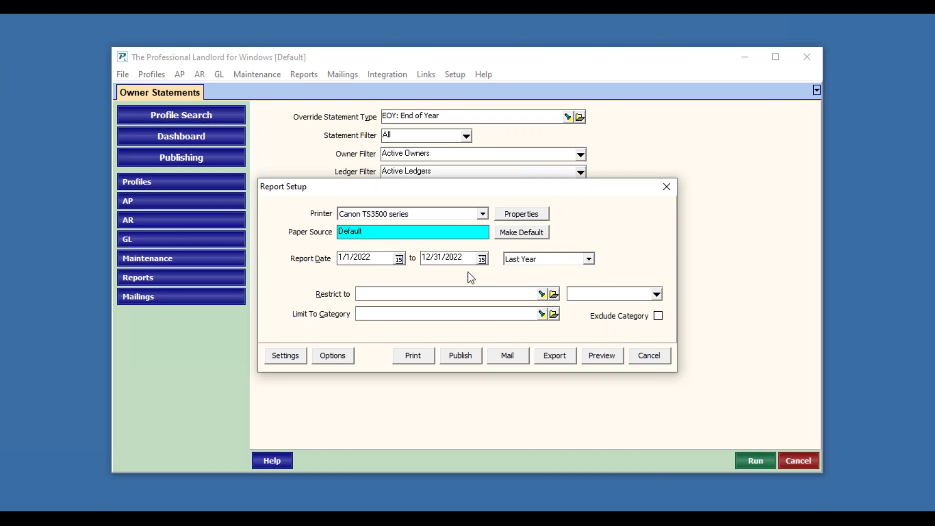
click(611, 358)
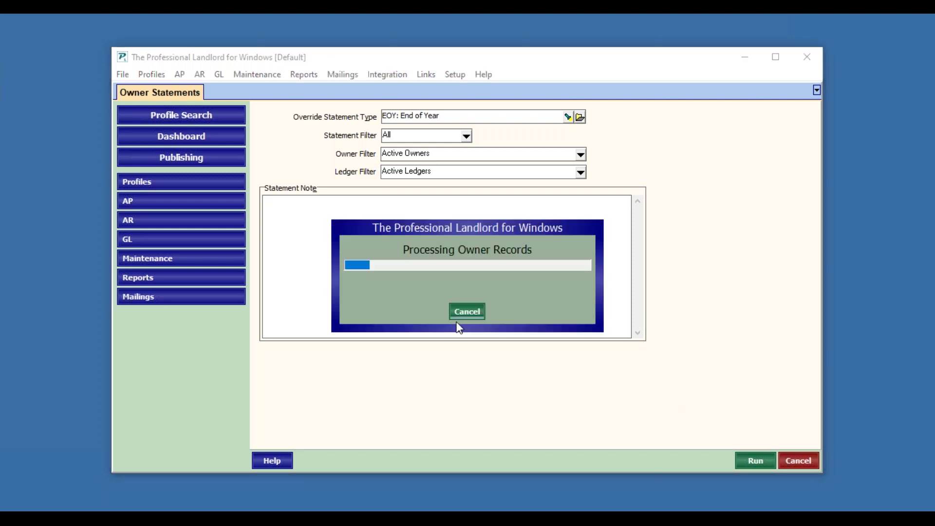
Step: Cancel the running processing, dismiss the error, restrict the run to one owner, and preview
click(457, 308)
click(457, 308)
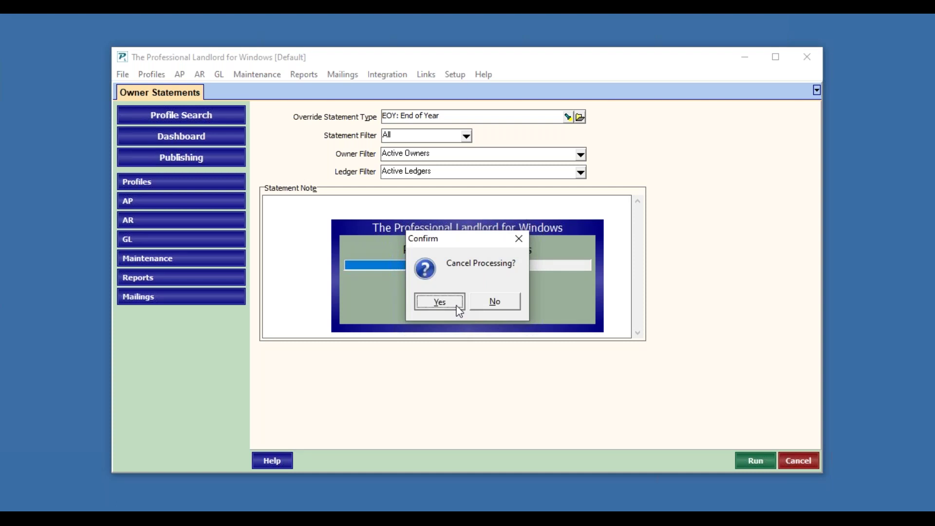
click(466, 302)
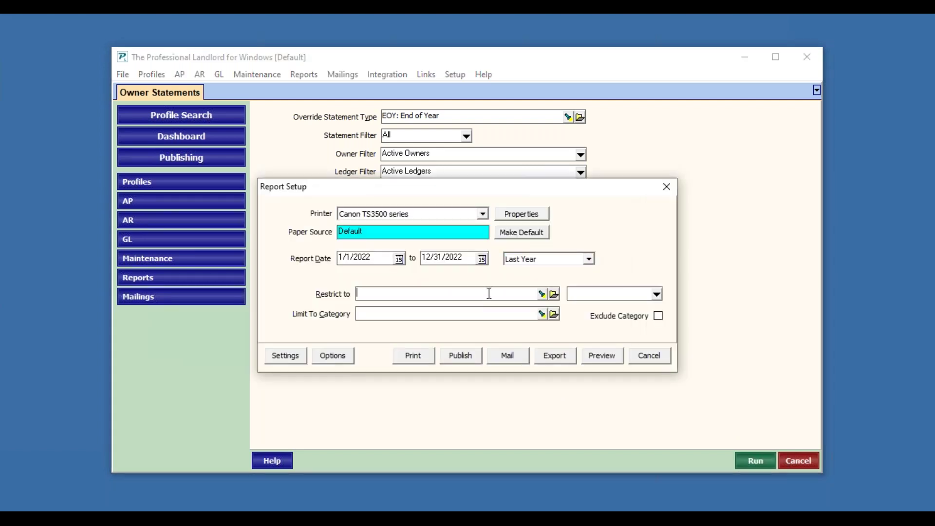
text(gol)
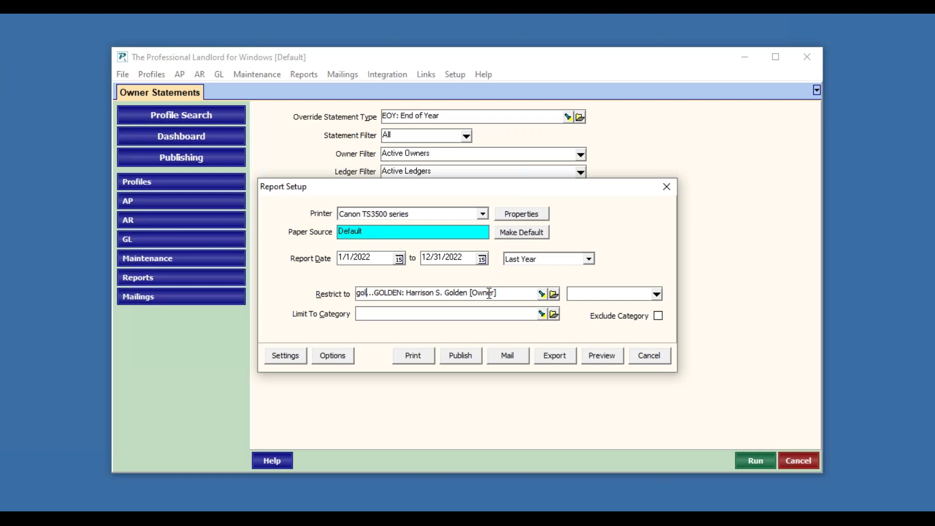
key(Tab)
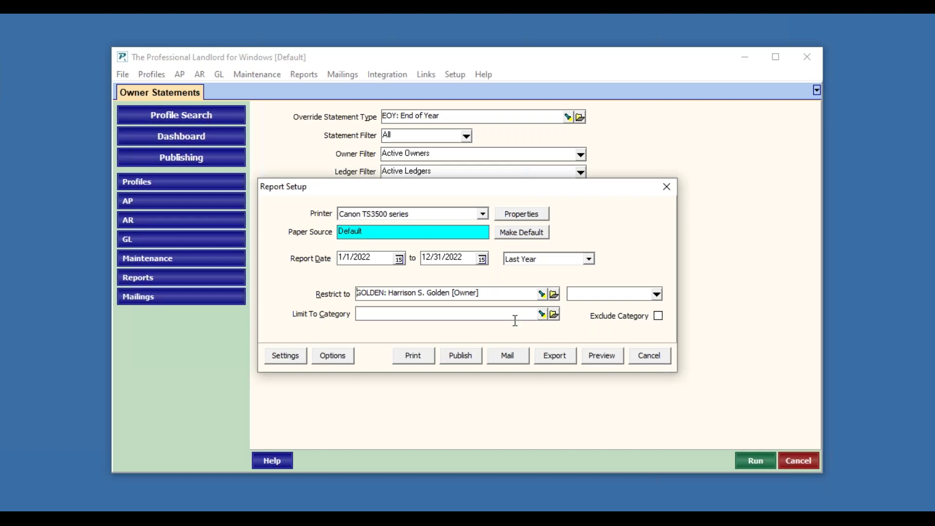
click(606, 360)
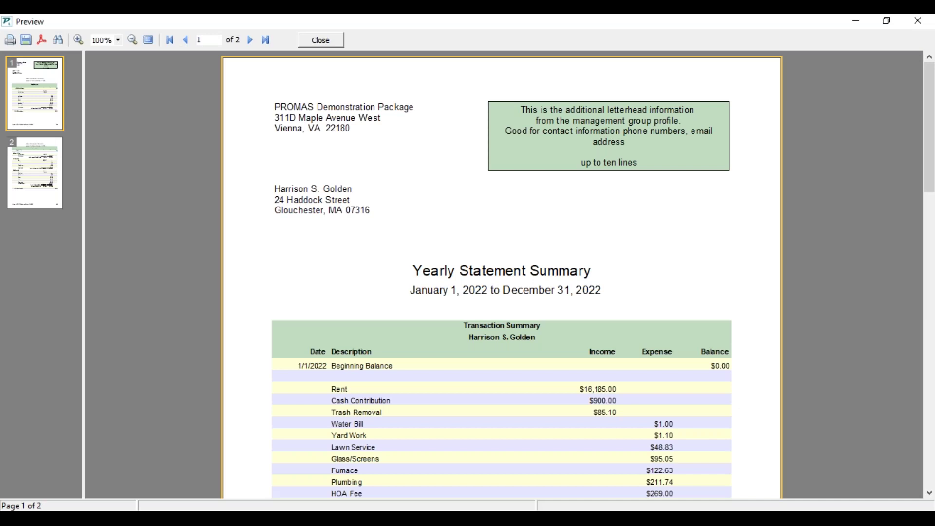
Step: Scroll through both pages of the Yearly Statement Summary to the $1,404.33 ending balance
scroll(526, 441, down, 1)
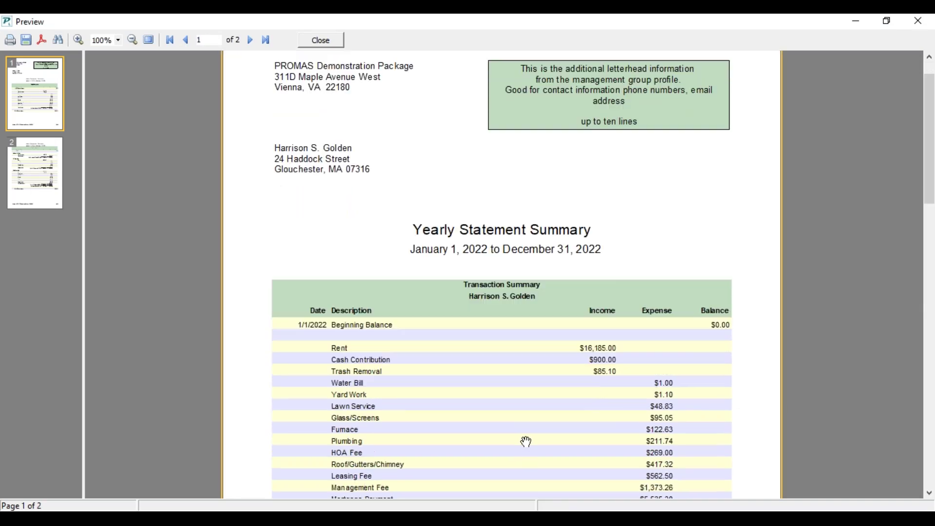
scroll(526, 437, down, 1)
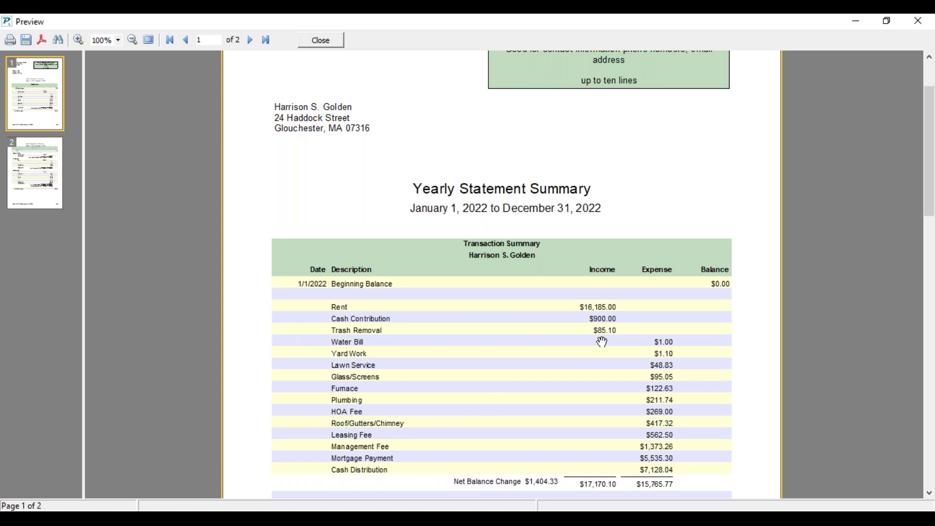
scroll(601, 337, down, 3)
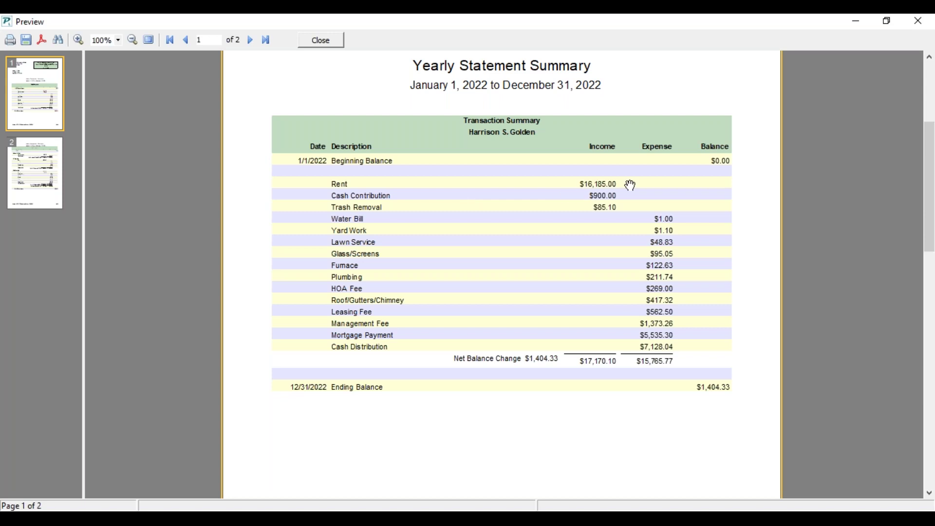
scroll(576, 277, down, 7)
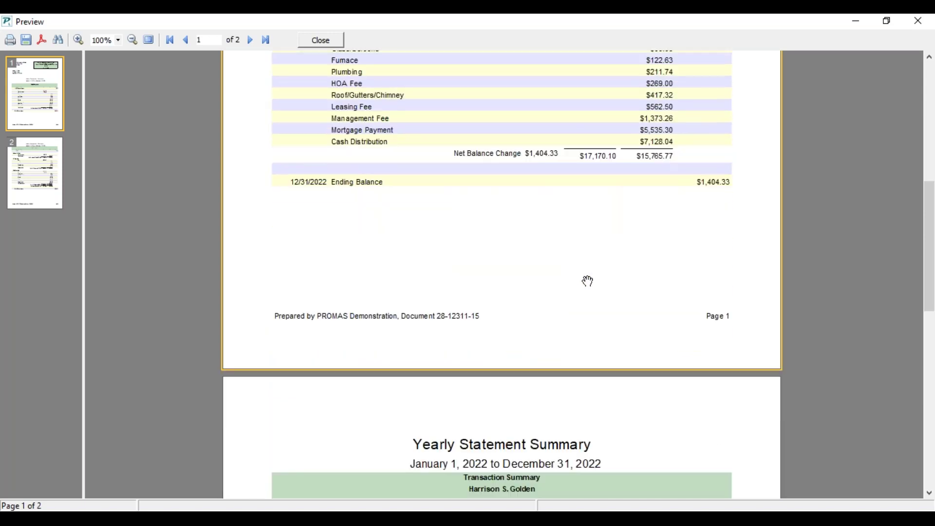
scroll(588, 281, down, 8)
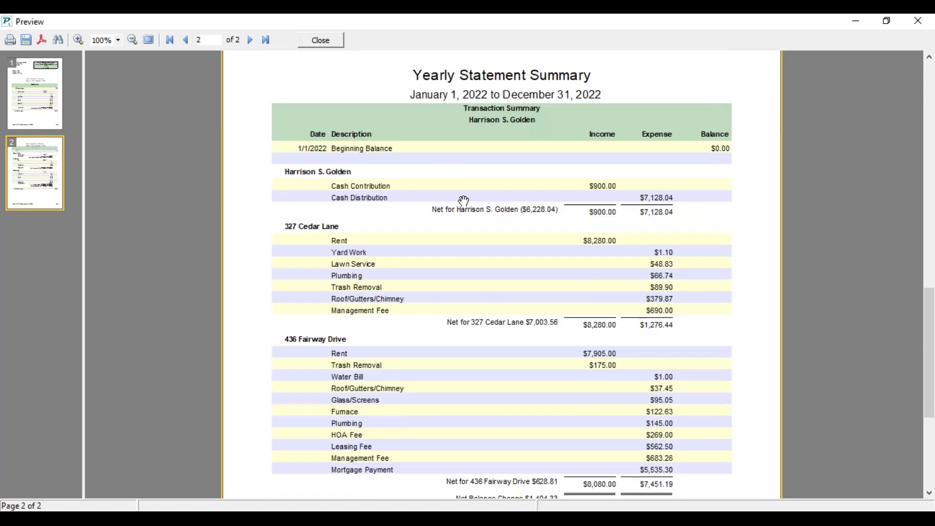
scroll(468, 205, down, 1)
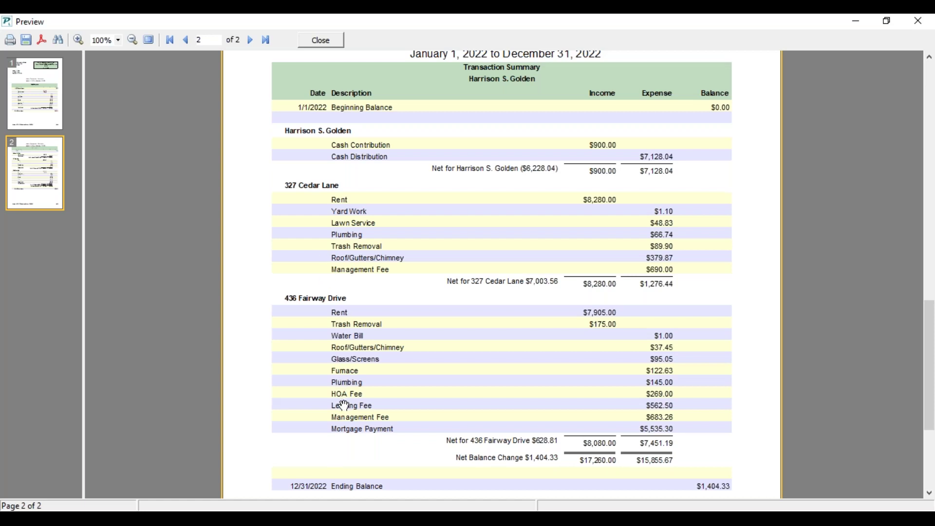
scroll(515, 293, down, 3)
scroll(524, 300, up, 4)
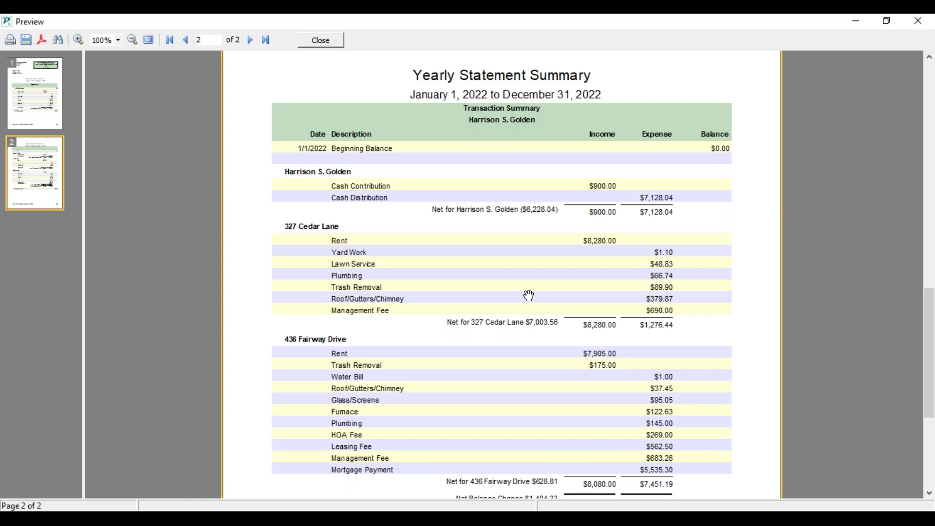
Step: Close the statement preview and run the Cash Flow Statement (12 Month) from Ledger Reports
click(326, 41)
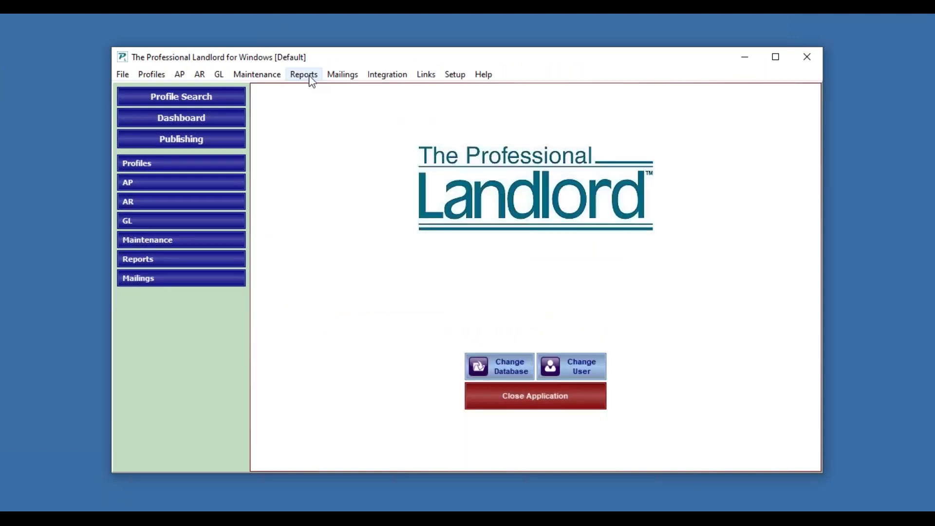
click(304, 75)
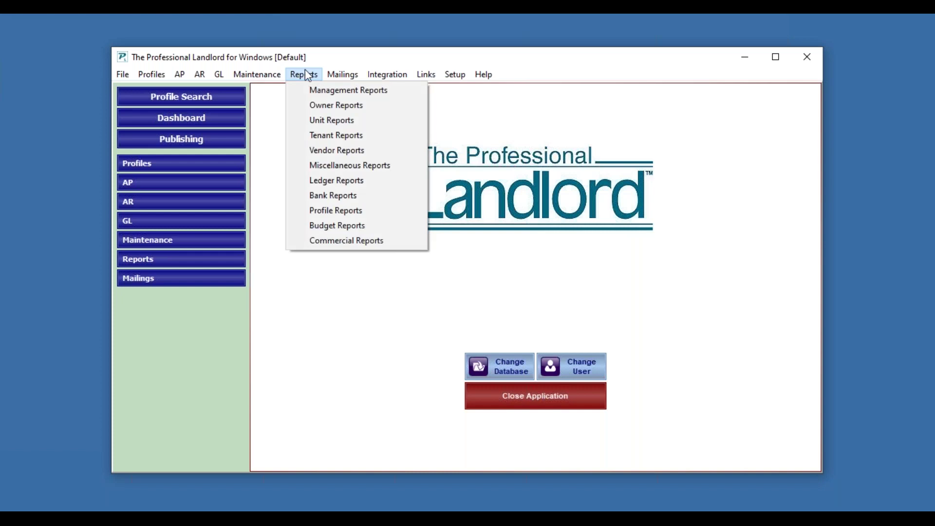
click(334, 183)
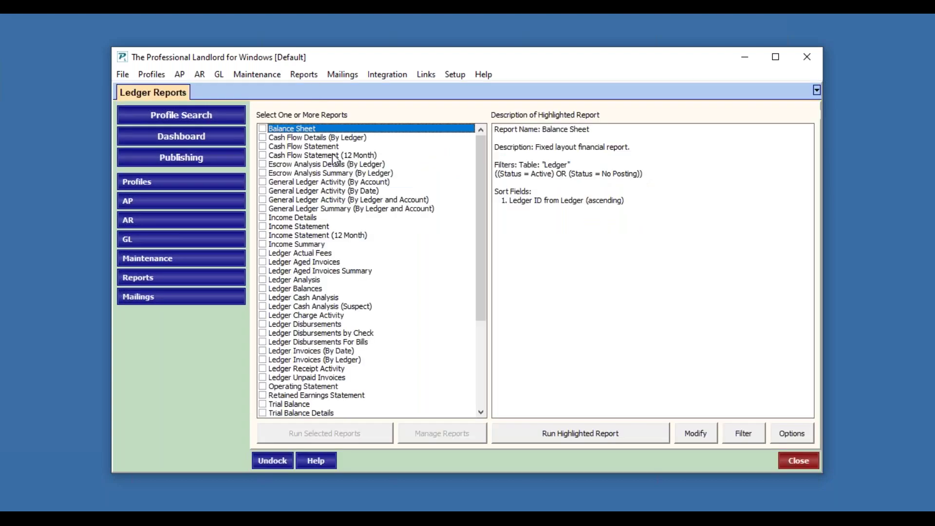
click(336, 155)
click(581, 434)
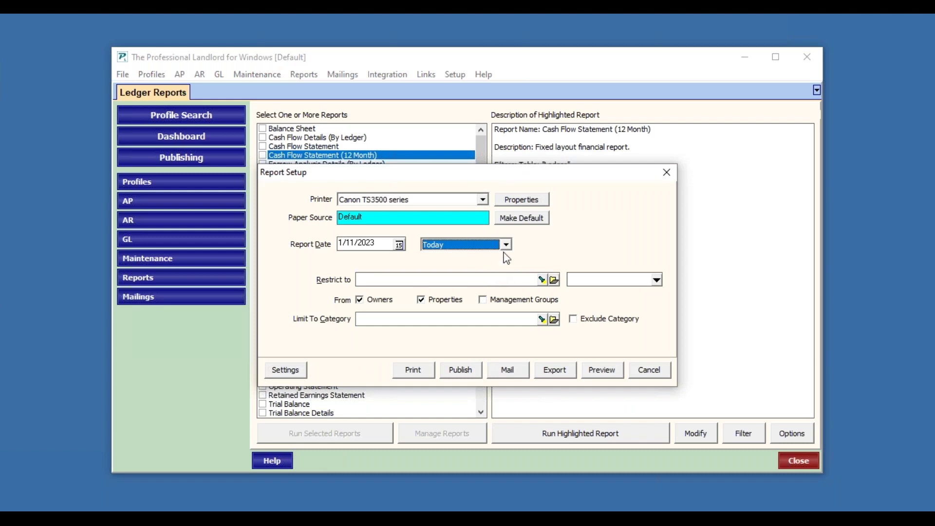
Step: Set the report date to 12/31/2022, restrict it to the owner, and preview it
click(399, 244)
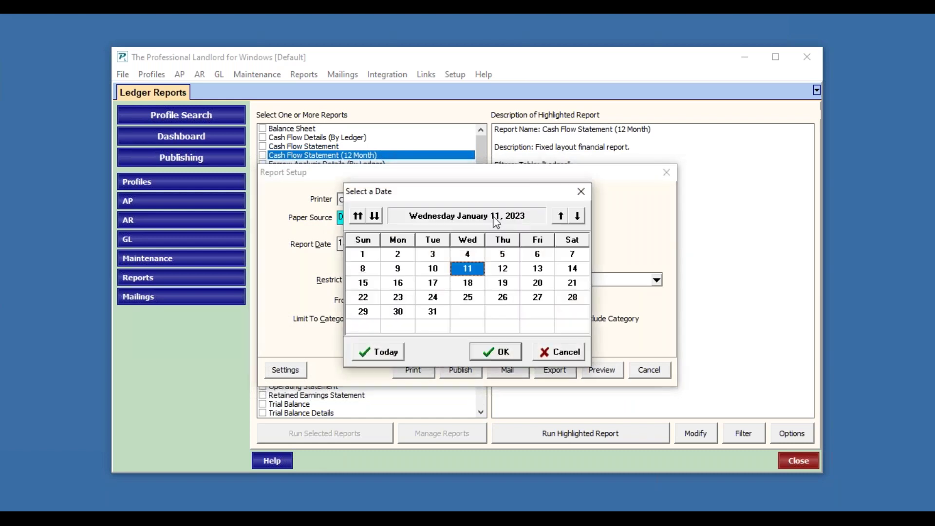
click(566, 219)
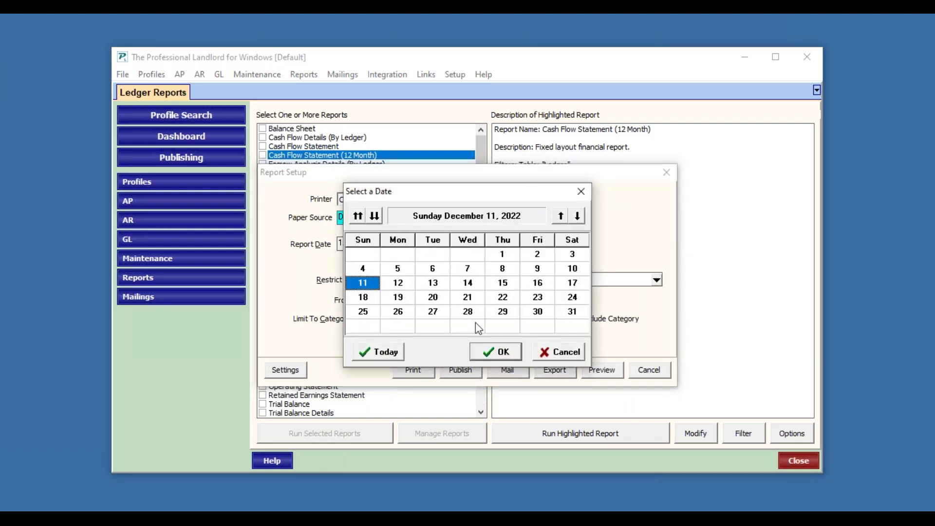
click(583, 314)
click(495, 352)
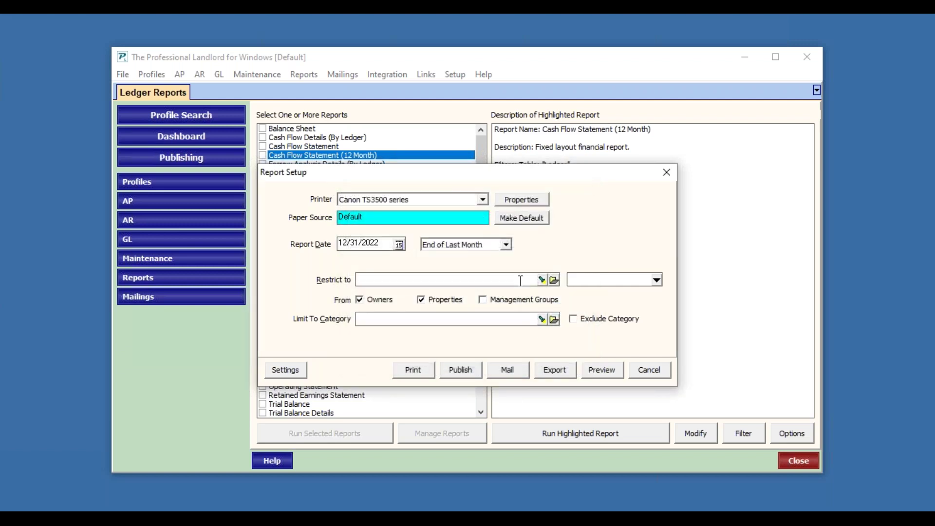
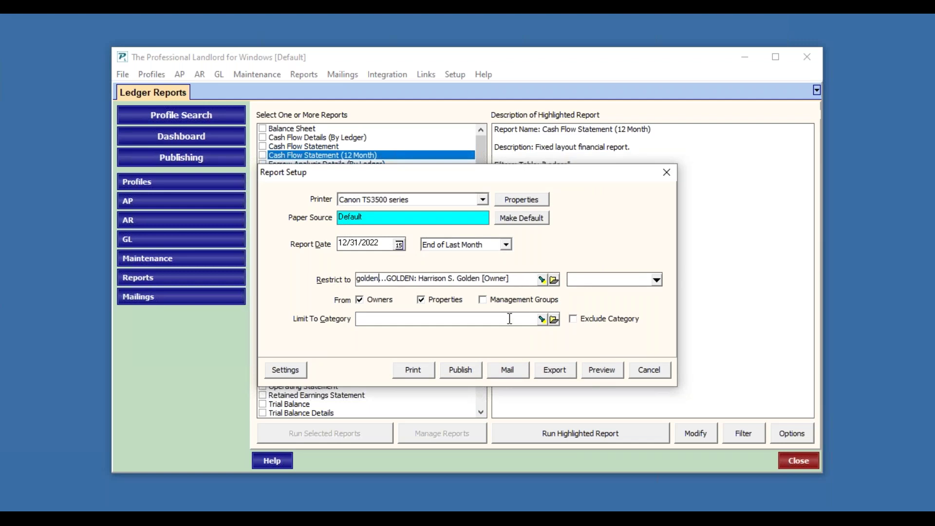
key(Tab)
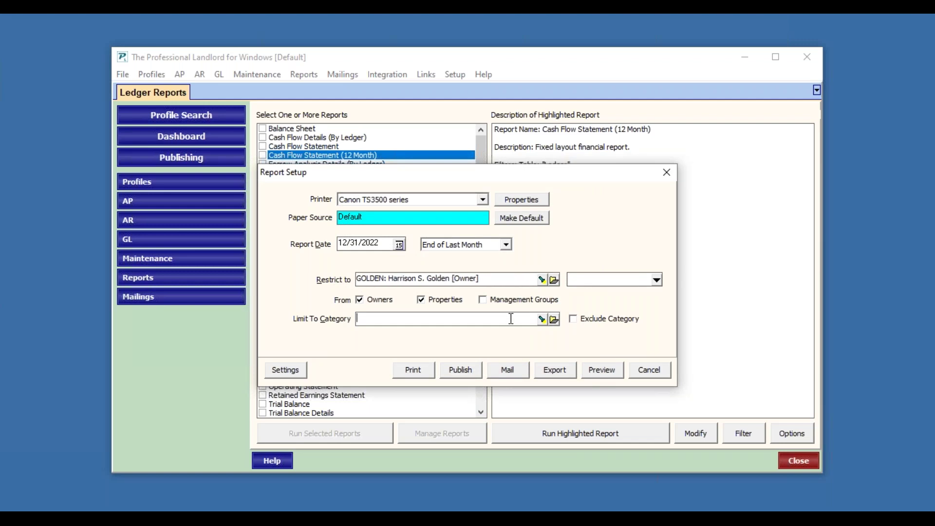
click(595, 374)
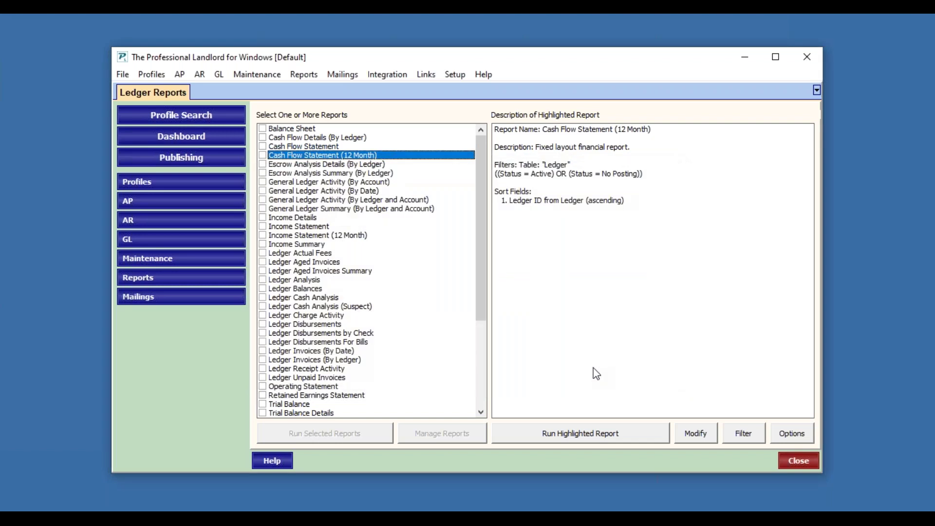